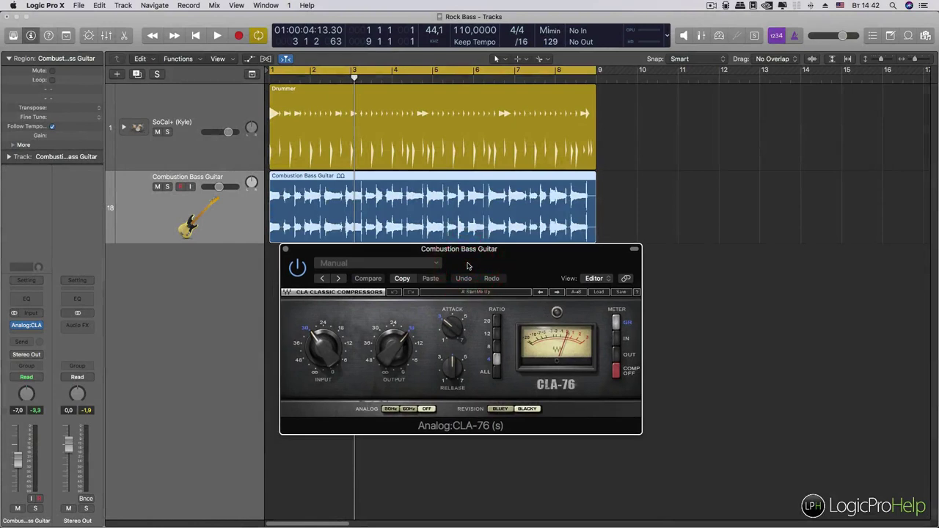
drag(474, 263, 530, 269)
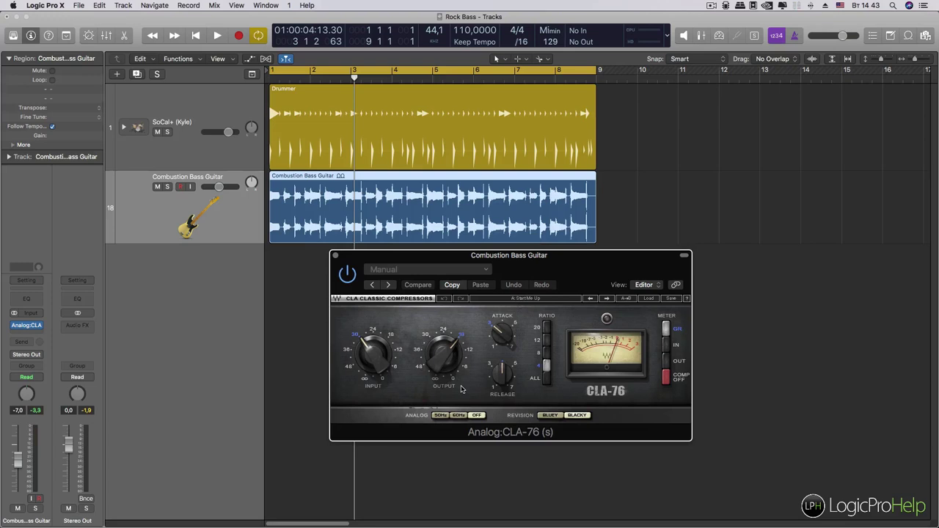
drag(446, 256, 415, 282)
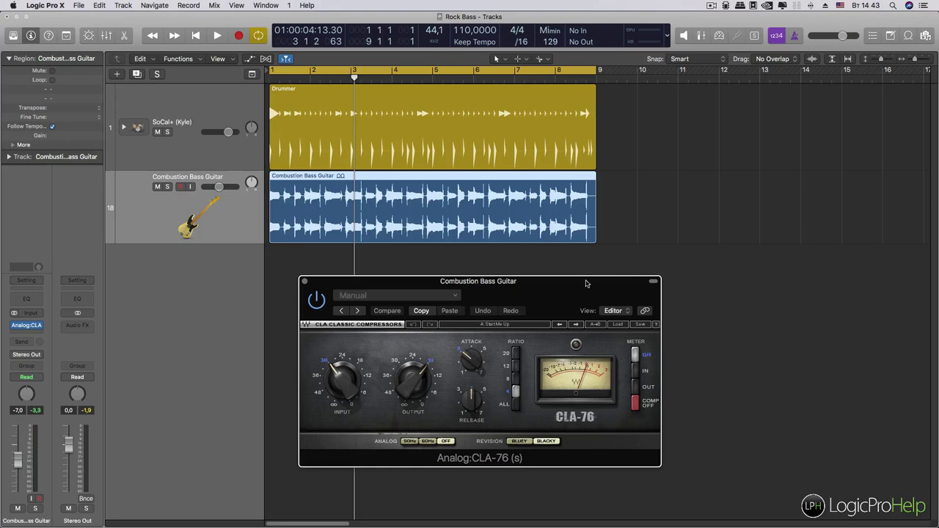
drag(588, 282, 604, 262)
drag(528, 266, 473, 258)
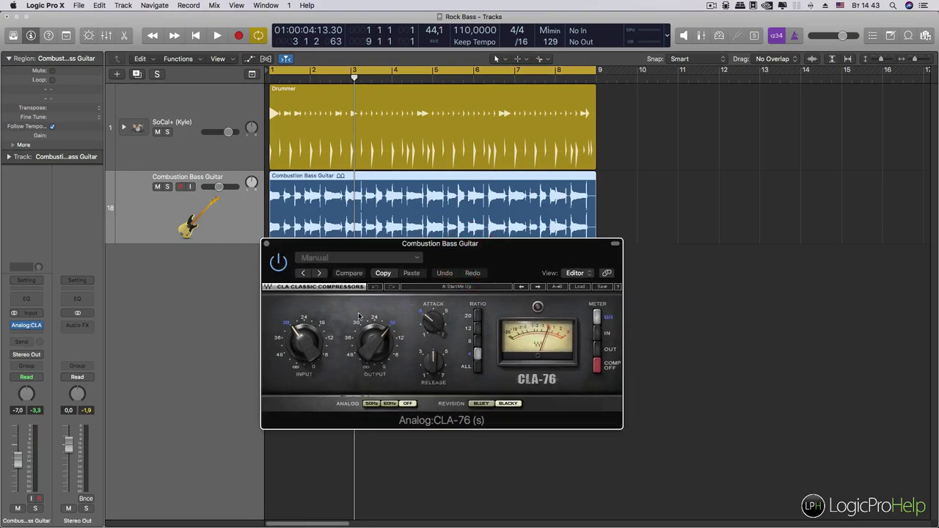
Turn the CLA-76 input down to about -32 and the output to slightly below -18 on the bass guitar track.
click(304, 345)
drag(374, 352, 375, 334)
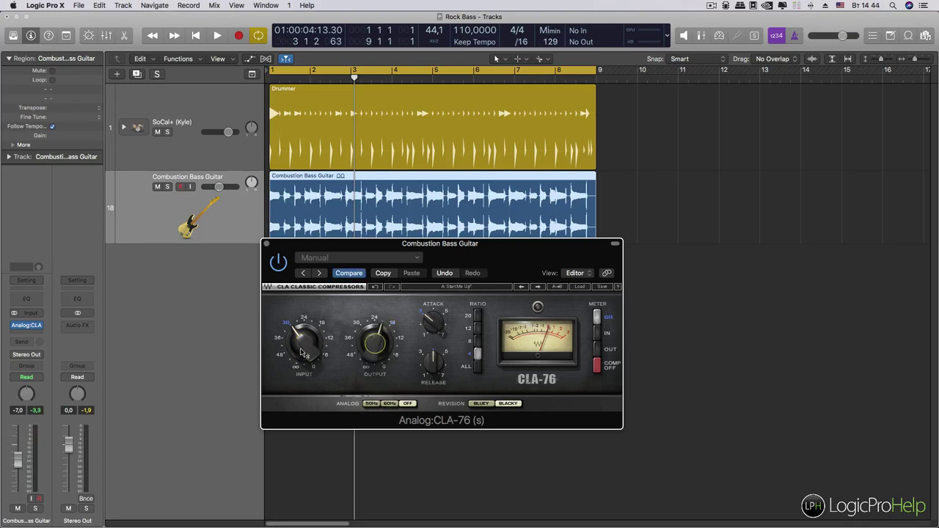
drag(307, 342, 307, 336)
drag(308, 355, 320, 363)
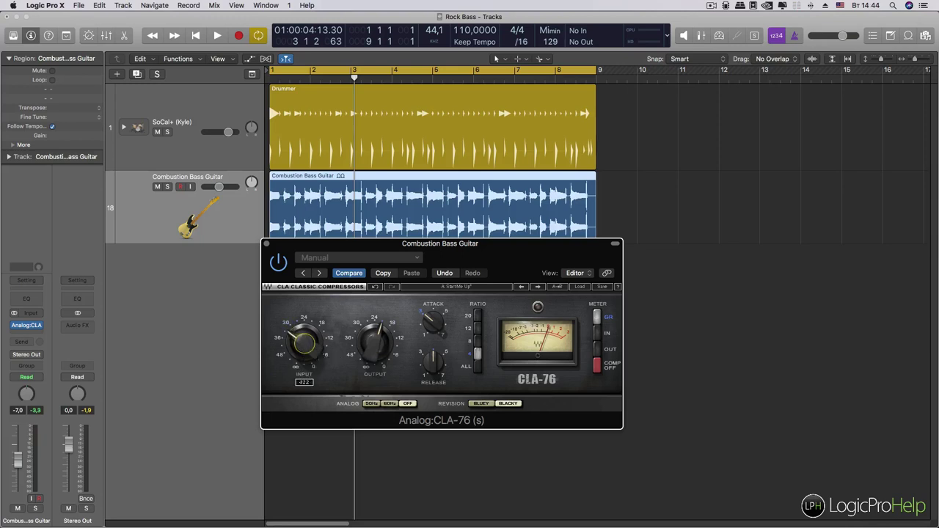
click(161, 222)
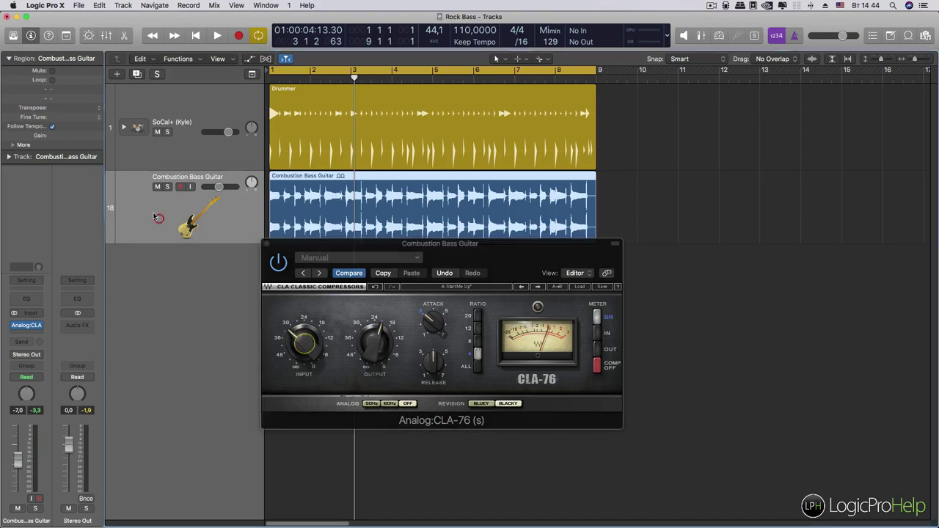
click(357, 317)
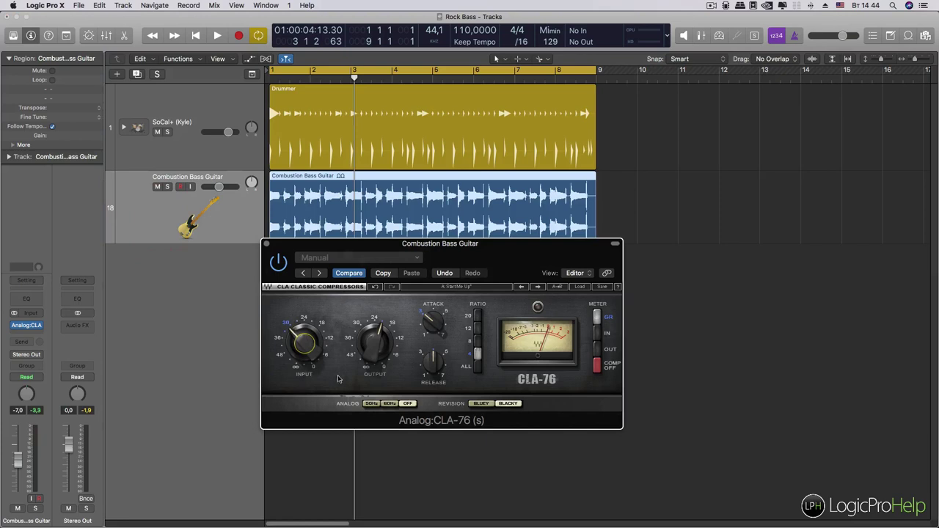
mouse_move(329, 356)
mouse_down()
mouse_move(329, 339)
mouse_move(329, 357)
mouse_up()
click(476, 353)
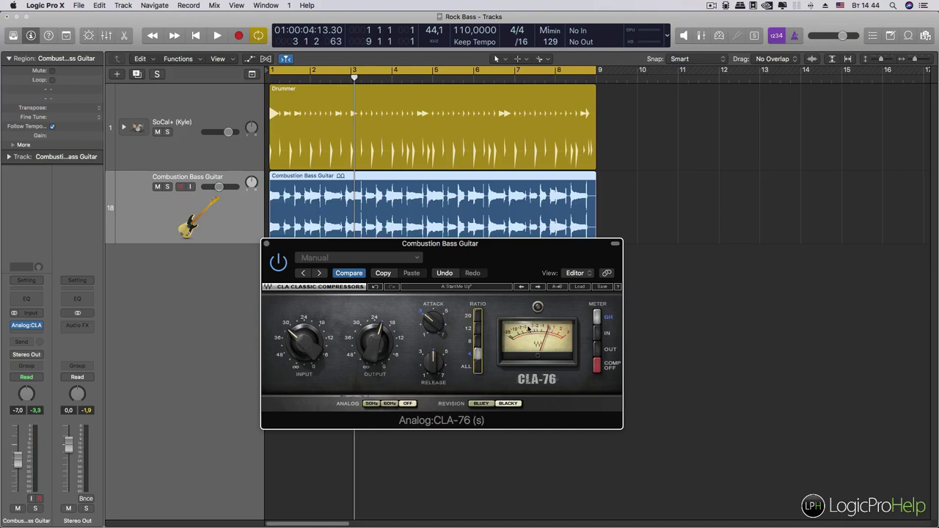
drag(375, 339, 374, 342)
drag(488, 264, 517, 302)
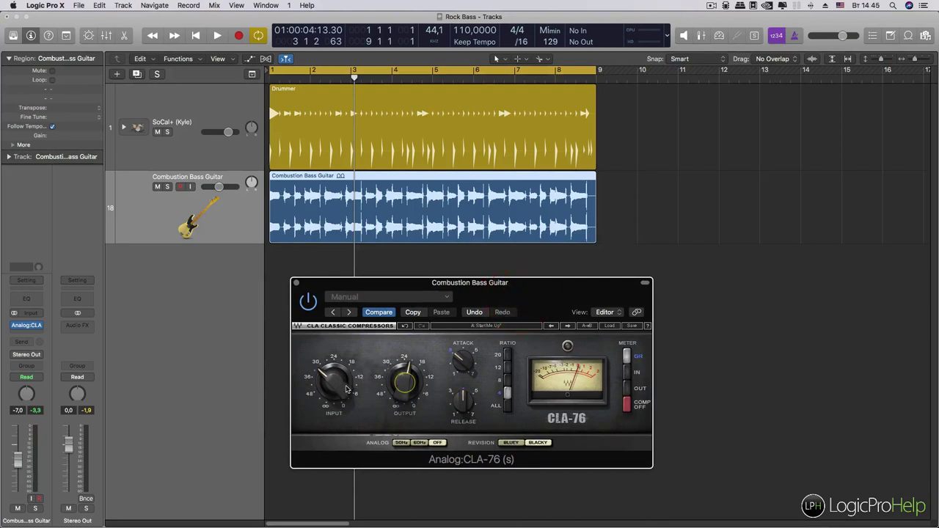
drag(405, 382, 405, 373)
Solo the Combustion Bass Guitar track, enlarge its track height and start playback.
click(166, 187)
drag(162, 244, 205, 291)
key(space)
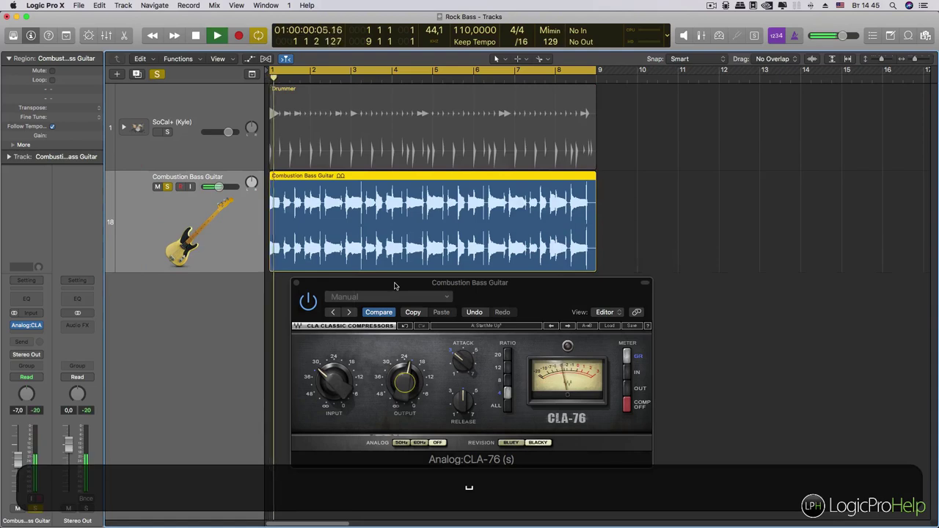
Listen to the soloed bass with the CLA-76 bypassed, stop playback and switch the compressor back on.
click(309, 301)
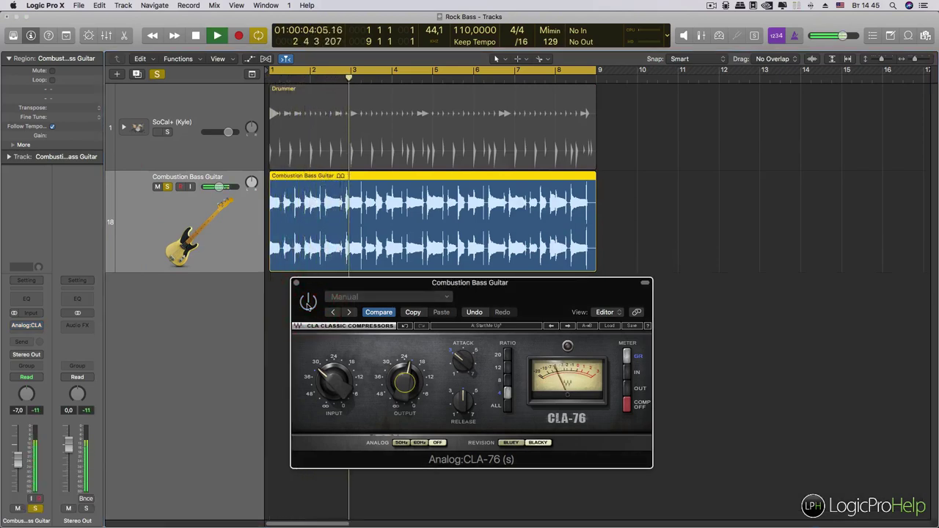
key(space)
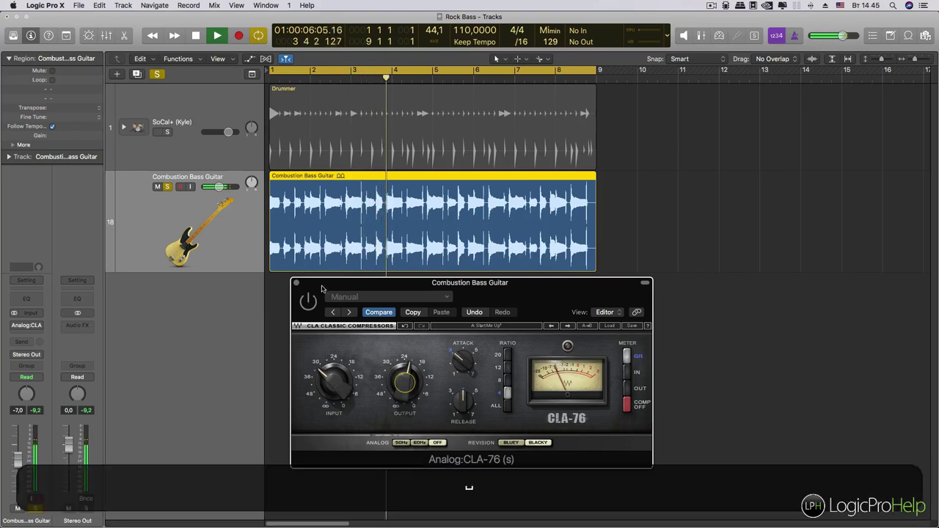
drag(421, 284, 403, 305)
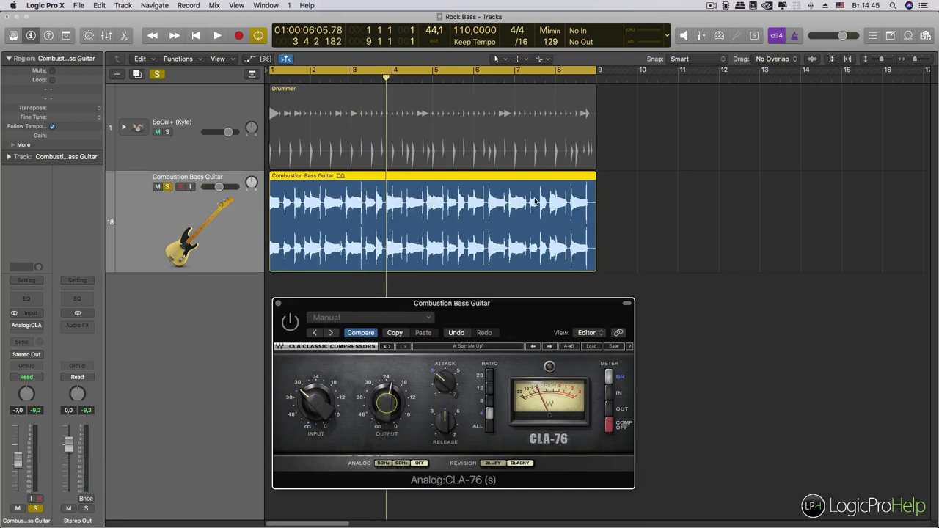
drag(495, 320, 490, 292)
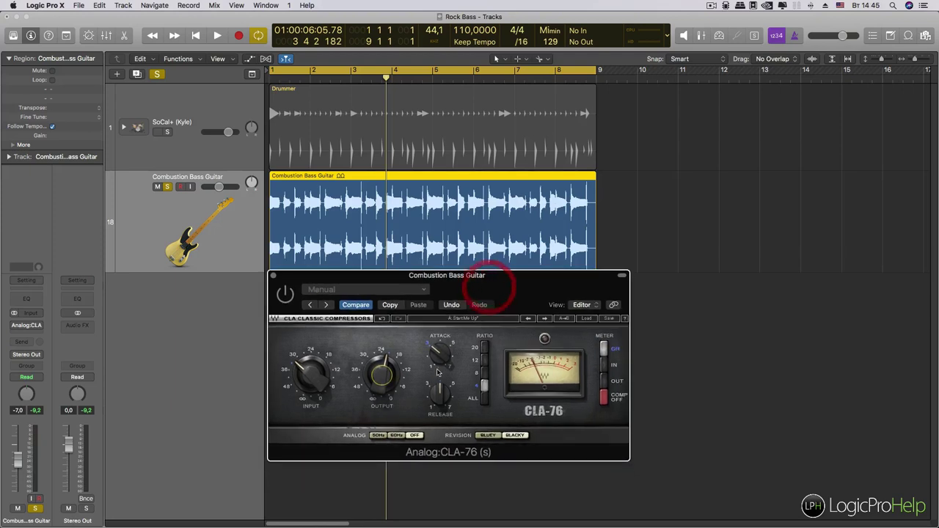
click(285, 295)
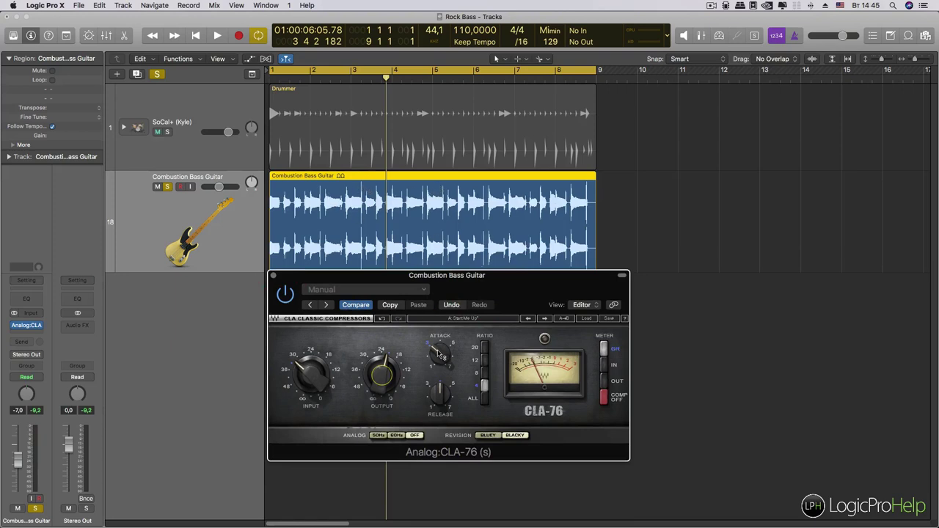
Turn both the attack and release knobs of the CLA-76 to their slowest setting, 1.
mouse_move(439, 357)
click(440, 393)
click(440, 354)
key(Up)
click(440, 393)
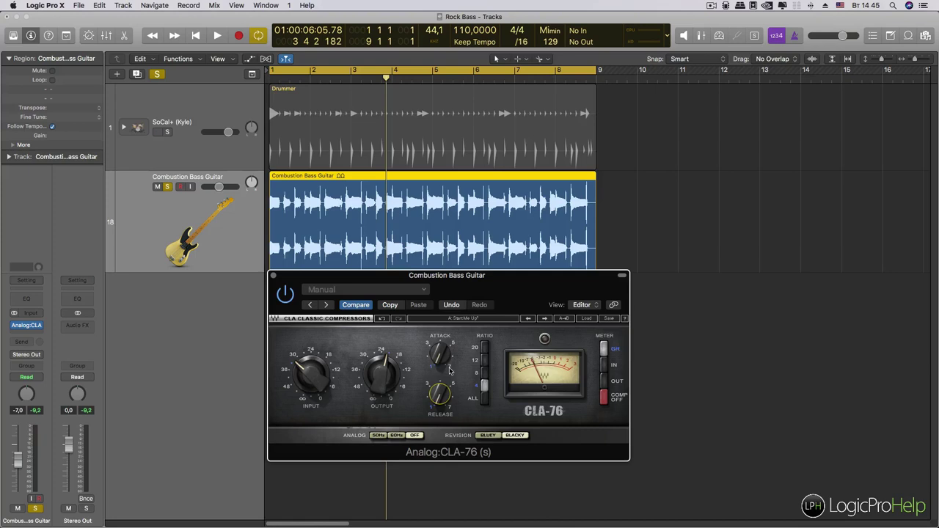
Try the attack knob at its extremes, turning it back and forth between 1 and 7.
mouse_move(439, 355)
mouse_down()
mouse_move(439, 327)
mouse_move(438, 370)
mouse_up()
mouse_move(440, 353)
mouse_down()
mouse_move(440, 338)
mouse_move(433, 366)
mouse_up()
drag(439, 343, 442, 366)
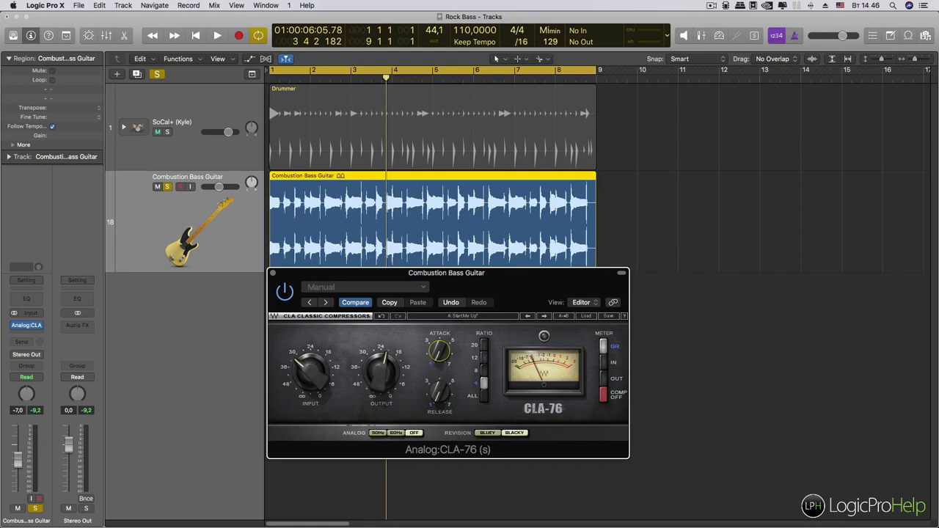
drag(438, 357, 459, 363)
click(435, 368)
click(438, 368)
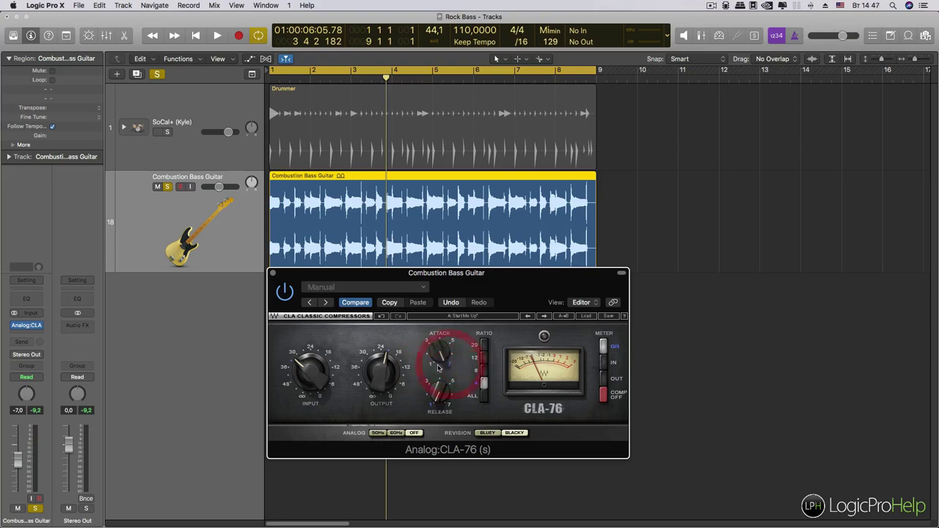
click(434, 368)
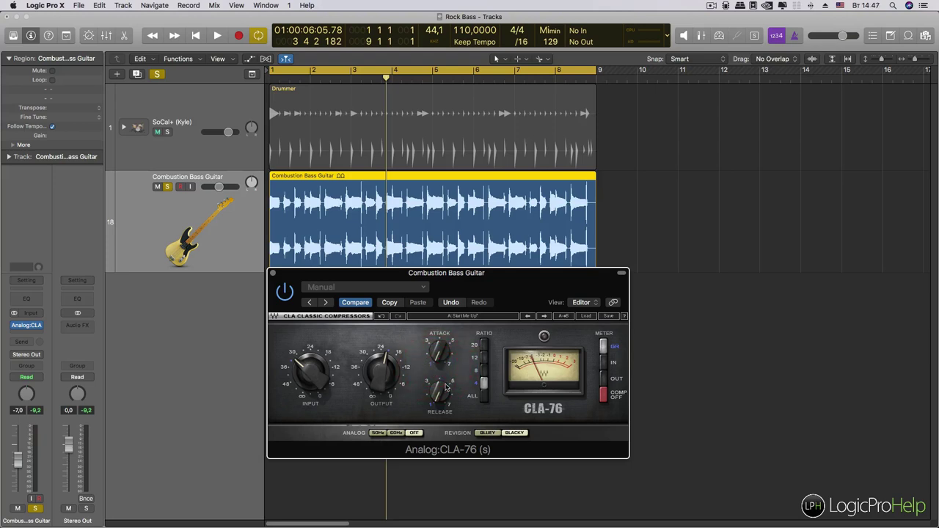
click(447, 367)
click(431, 362)
Try small adjustments of the release knob near its slowest setting and reposition the compressor window.
click(439, 391)
mouse_move(439, 391)
mouse_down()
mouse_move(429, 406)
mouse_move(441, 370)
mouse_move(441, 389)
mouse_up()
drag(485, 285, 517, 267)
drag(470, 387, 474, 384)
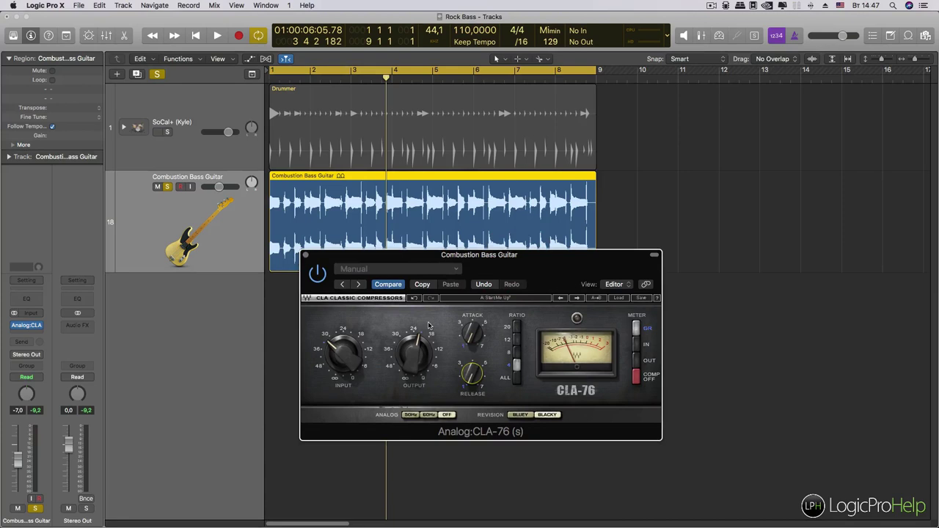
mouse_move(473, 387)
mouse_down()
mouse_move(473, 397)
mouse_move(474, 384)
mouse_up()
drag(485, 284, 518, 288)
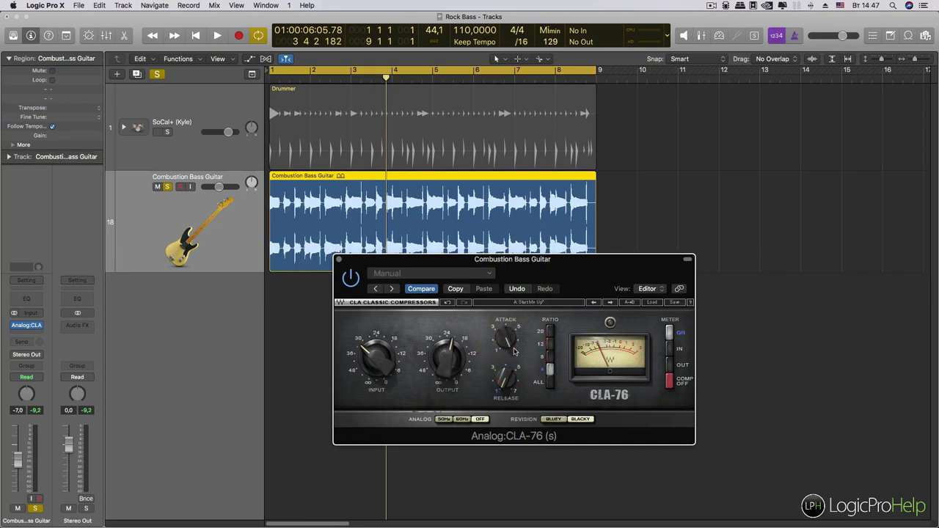
Set both the attack and the release of the CLA-76 to their fastest setting, 7.
drag(506, 339, 507, 344)
drag(521, 259, 506, 293)
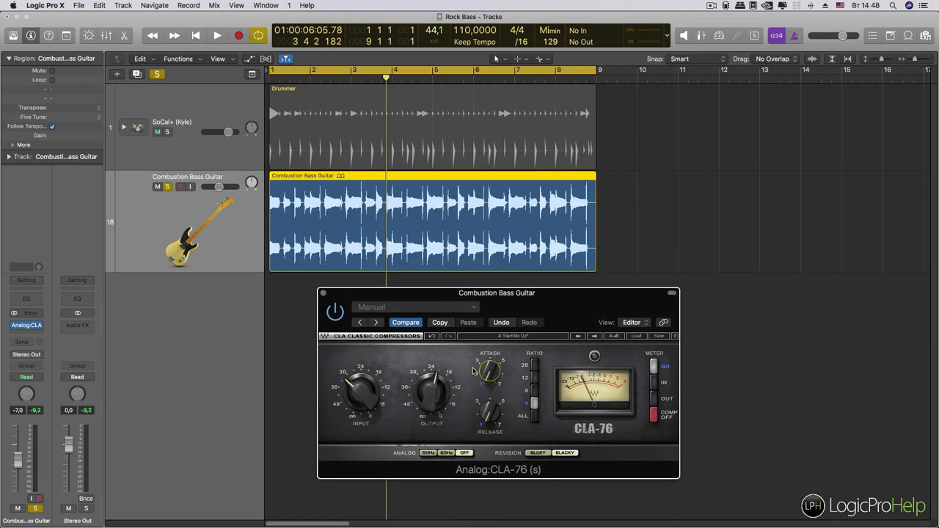
mouse_move(487, 372)
drag(490, 410, 487, 423)
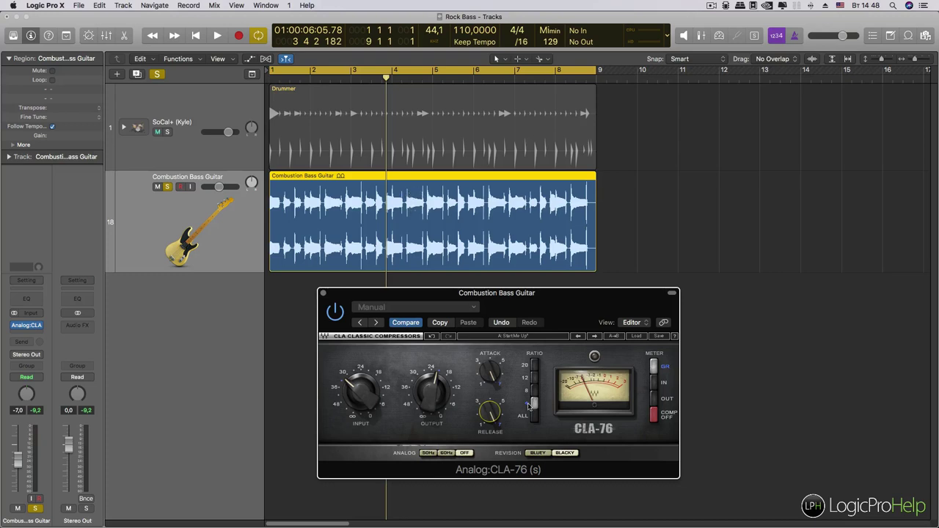
Set the compressor's input to about -30 and its output to about -18, and play the soloed bass.
drag(431, 394, 432, 389)
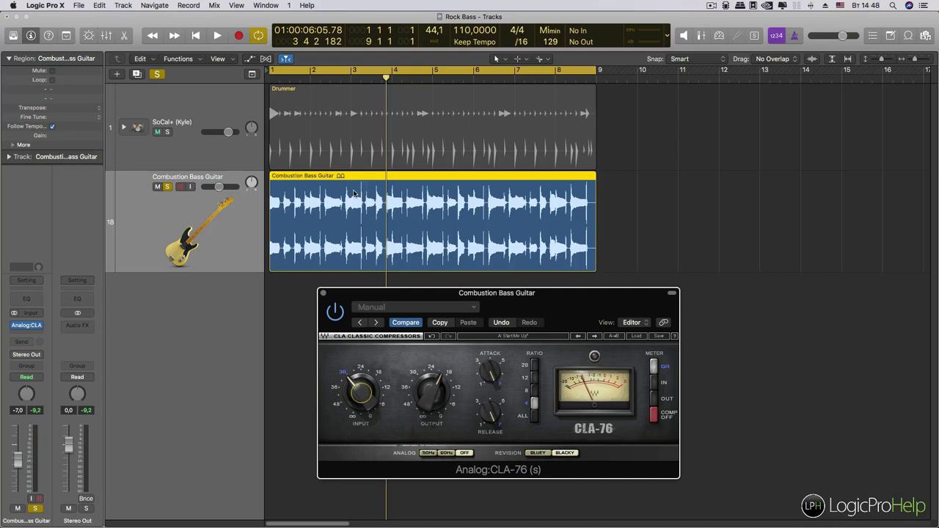
mouse_move(360, 394)
key(space)
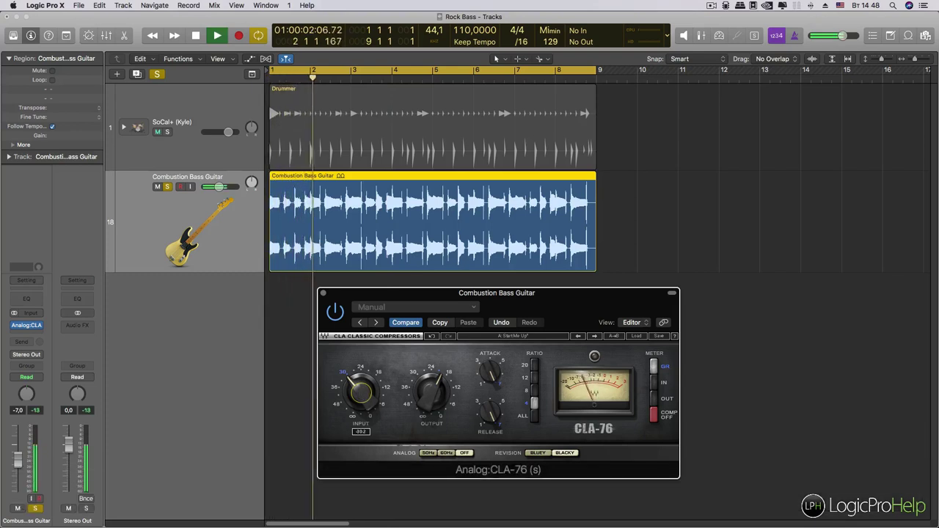
mouse_move(431, 393)
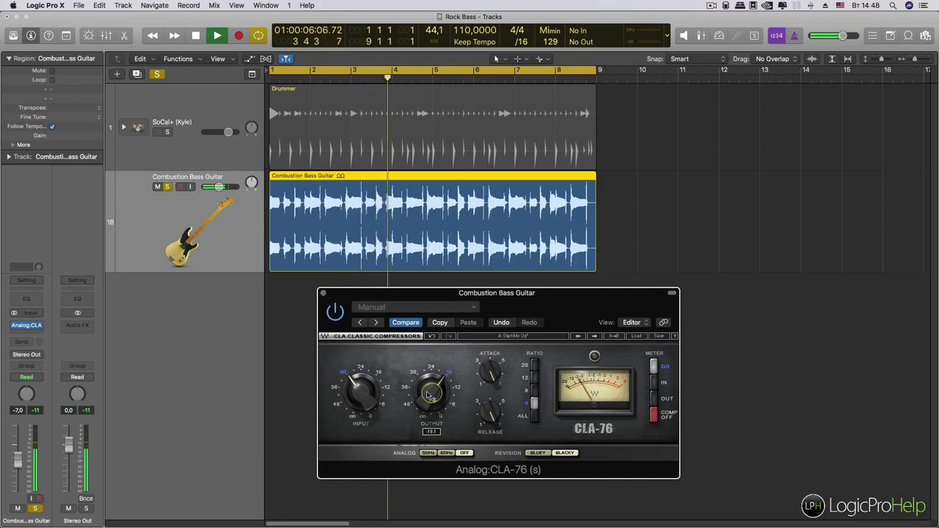
Compare the playing bass with the CLA-76 bypassed and active again, and stop playback.
click(333, 311)
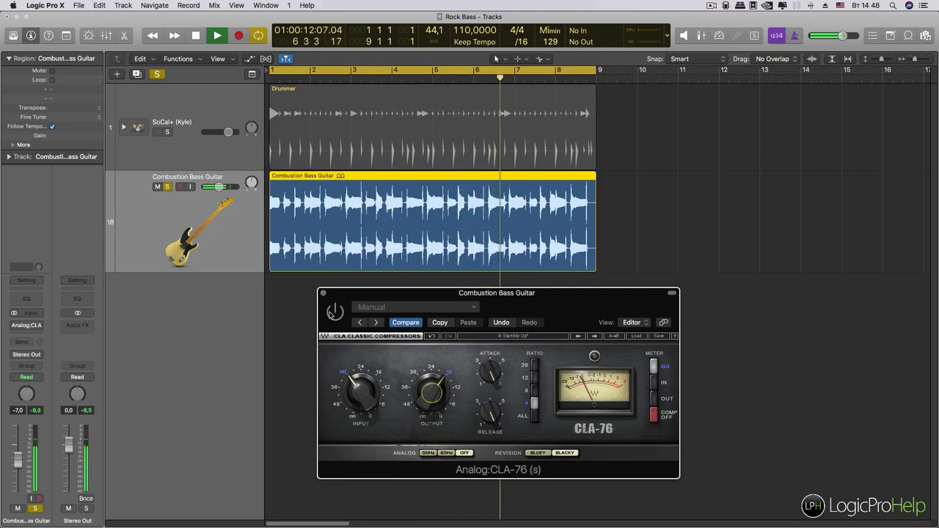
click(334, 311)
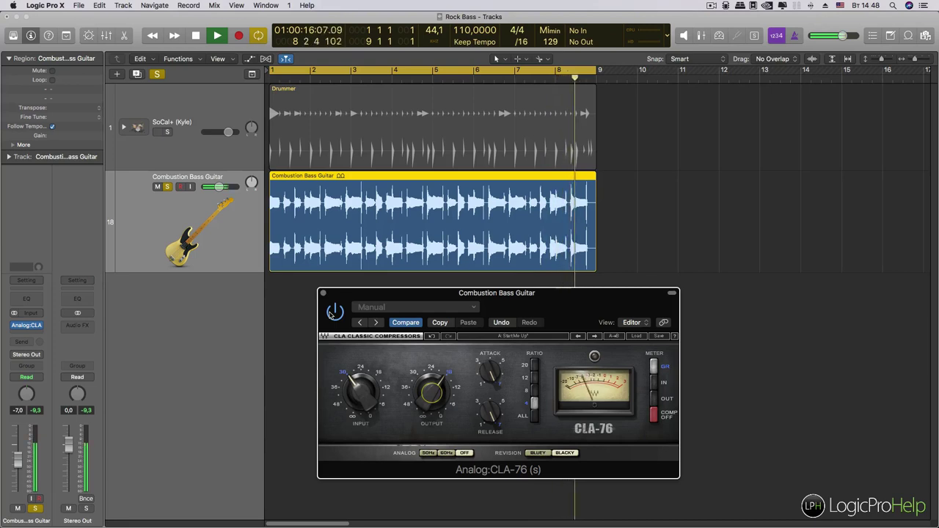
key(space)
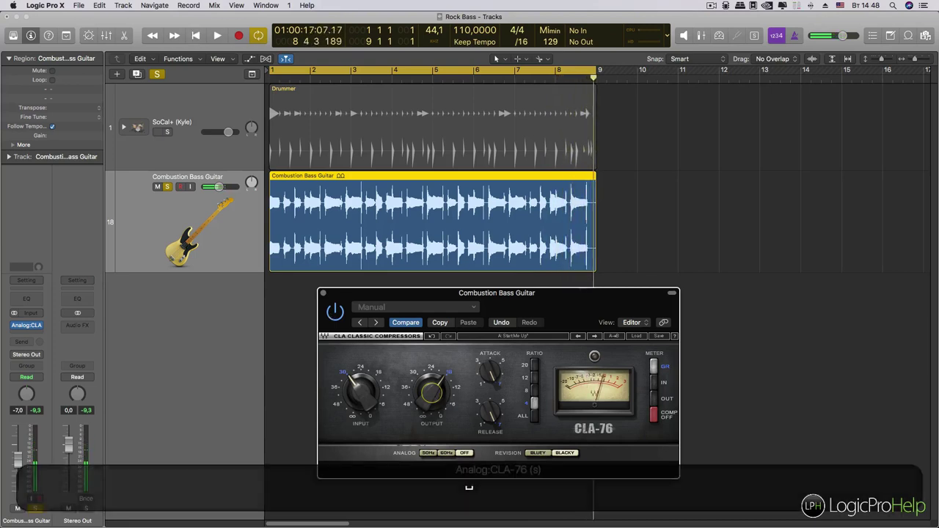
Toggle the CLA-76 between bypassed and active several times, leaving it bypassed.
mouse_move(437, 373)
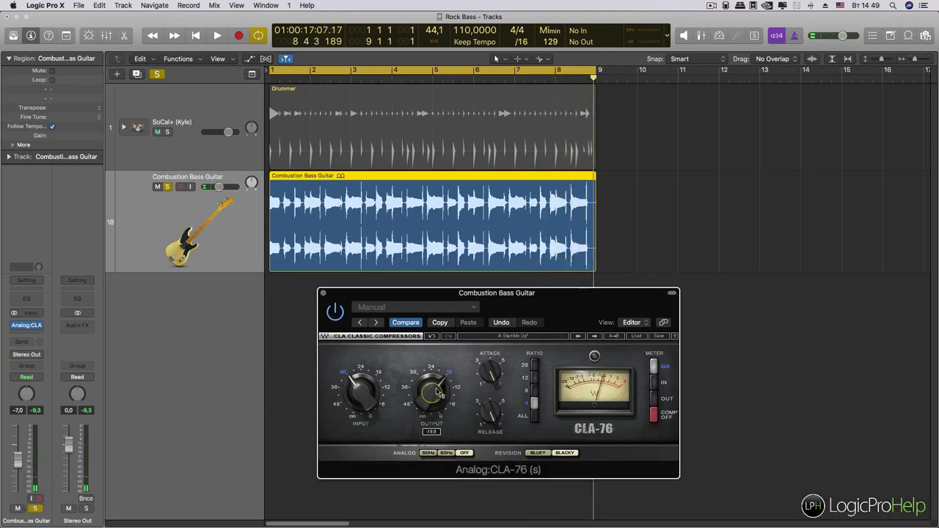
click(334, 313)
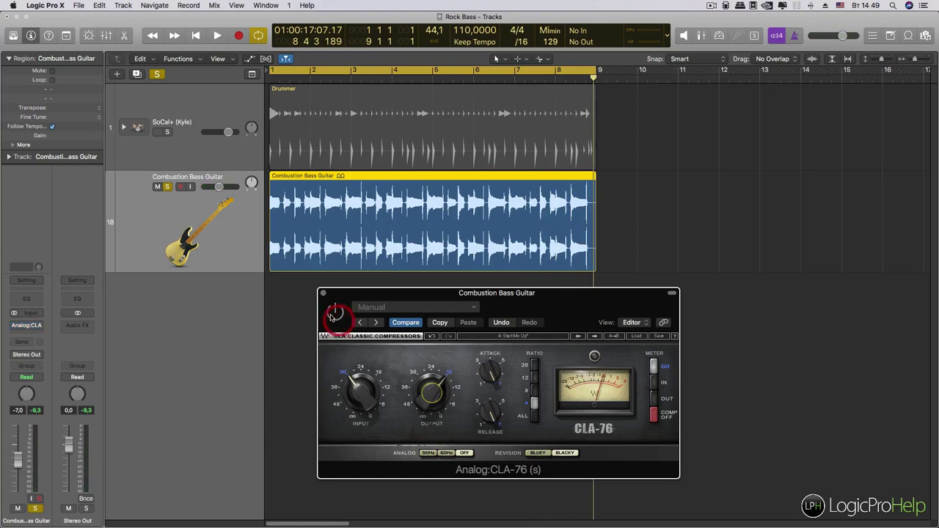
click(335, 311)
click(335, 311)
click(343, 319)
click(343, 319)
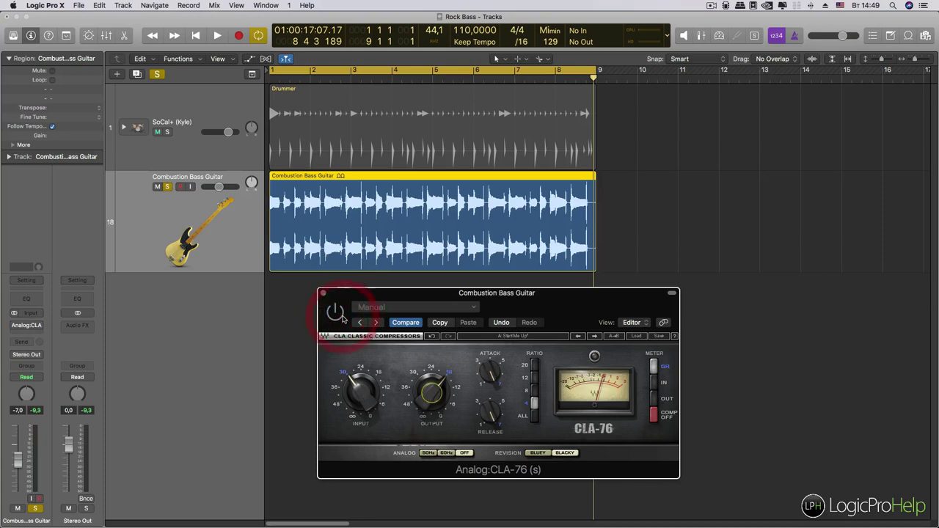
click(335, 312)
Move the compressor window slightly and play the soloed bass with the CLA-76 bypassed.
drag(340, 296, 350, 309)
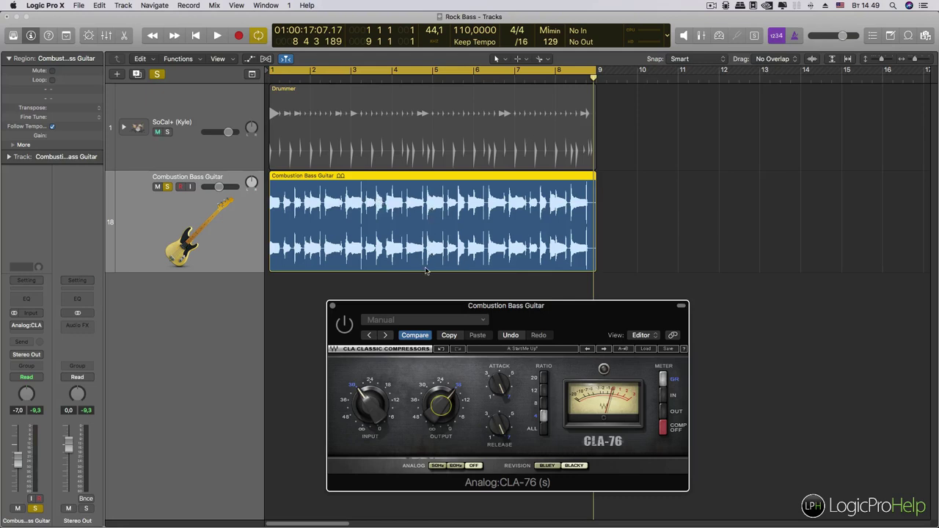
drag(409, 309, 406, 309)
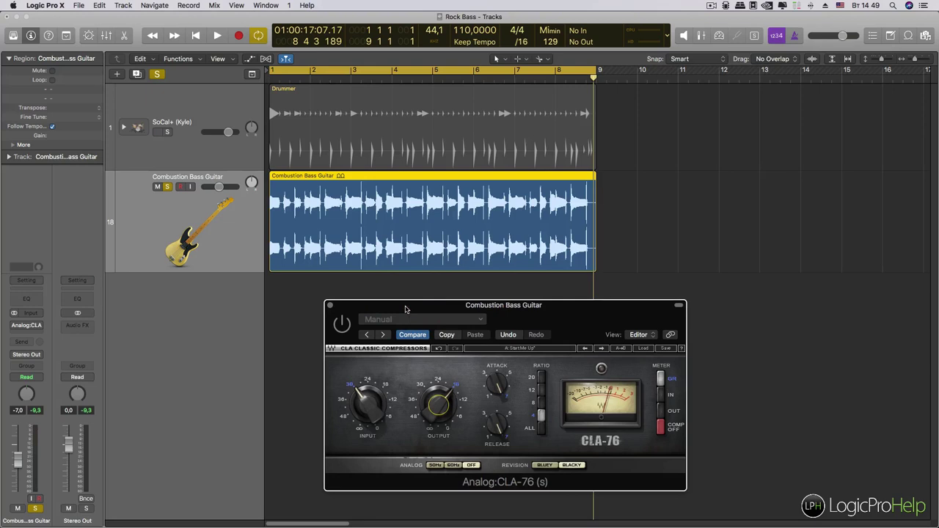
key(space)
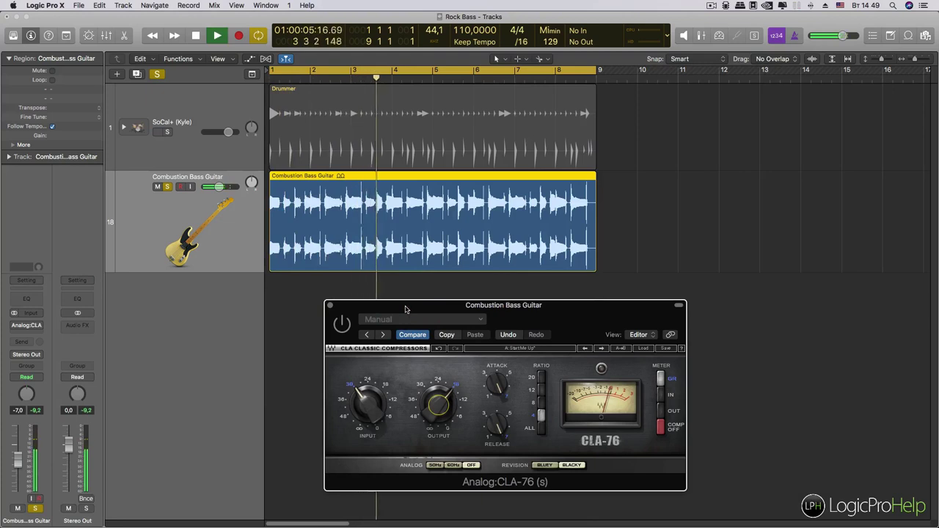
Stop playback, reactivate the CLA-76, play a short stretch of the soloed bass, stop, and shift the compressor window slightly.
key(space)
click(343, 324)
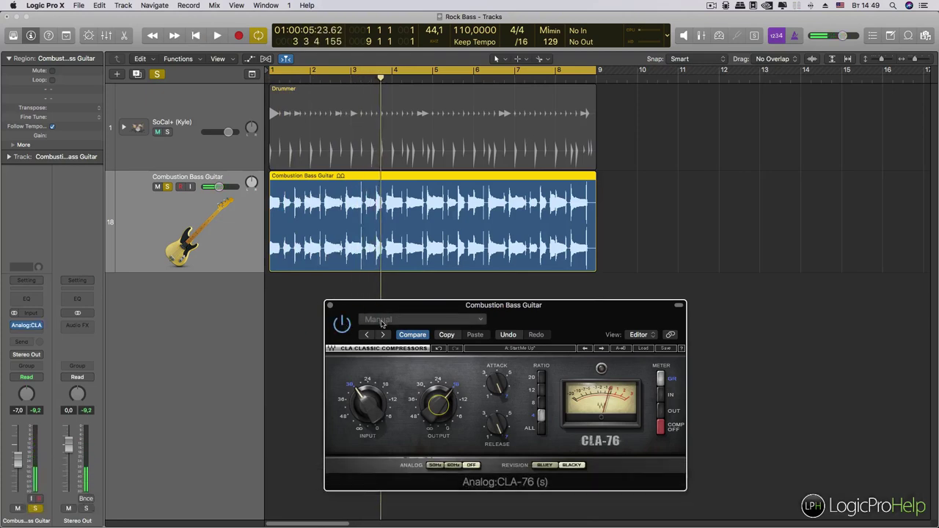
key(space)
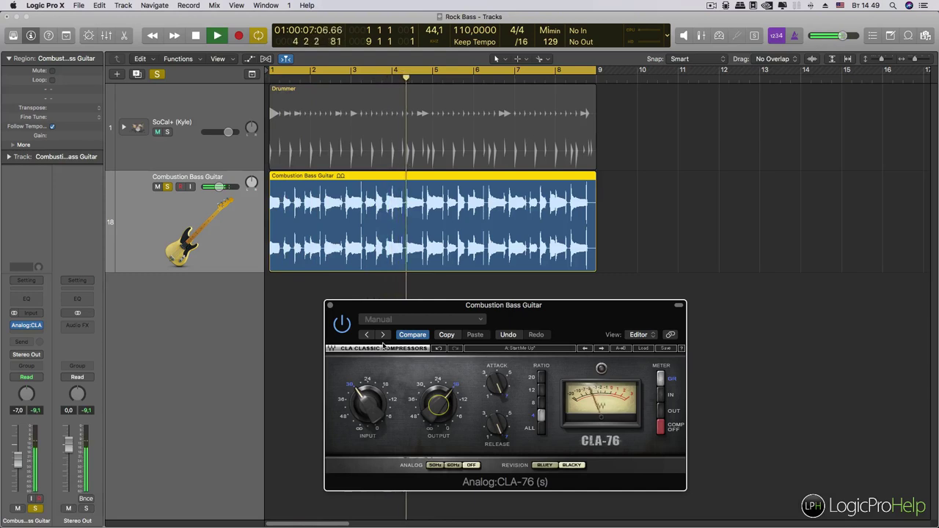
key(space)
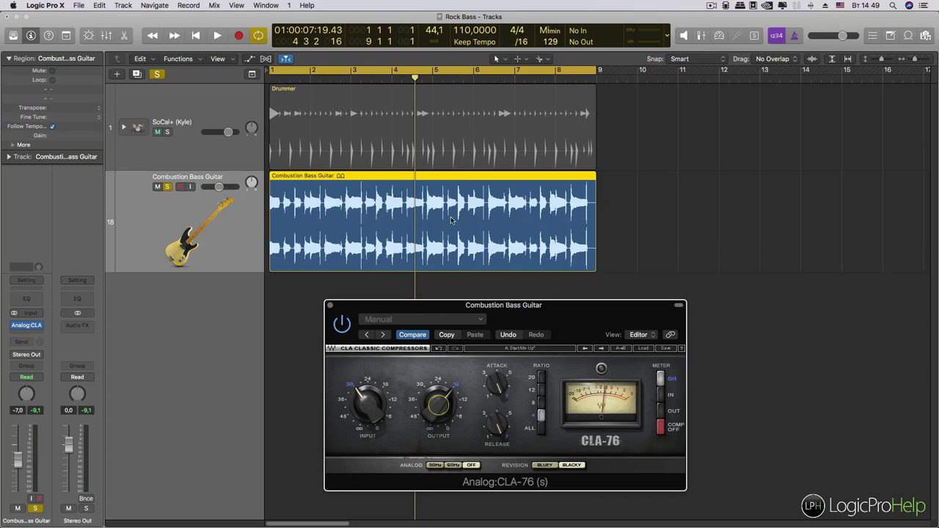
drag(398, 321, 396, 309)
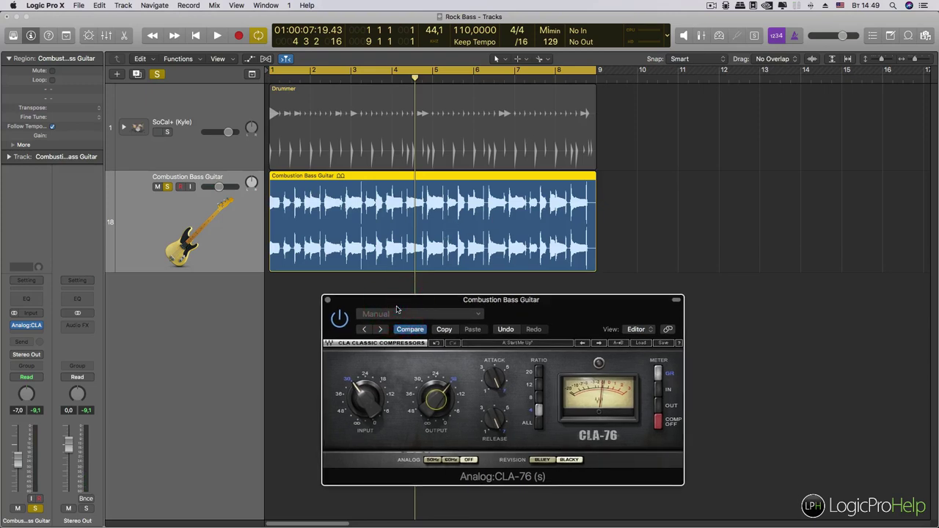
Raise the compressor's input to about -25 and compare the bass playing from the start with the CLA-76 bypassed and active.
click(377, 388)
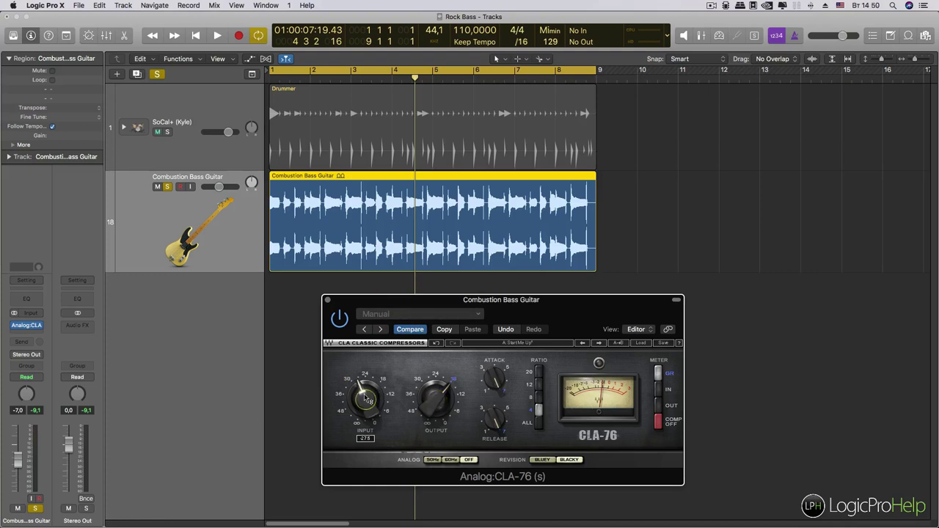
key(Return)
key(space)
scroll(367, 398, up, 2)
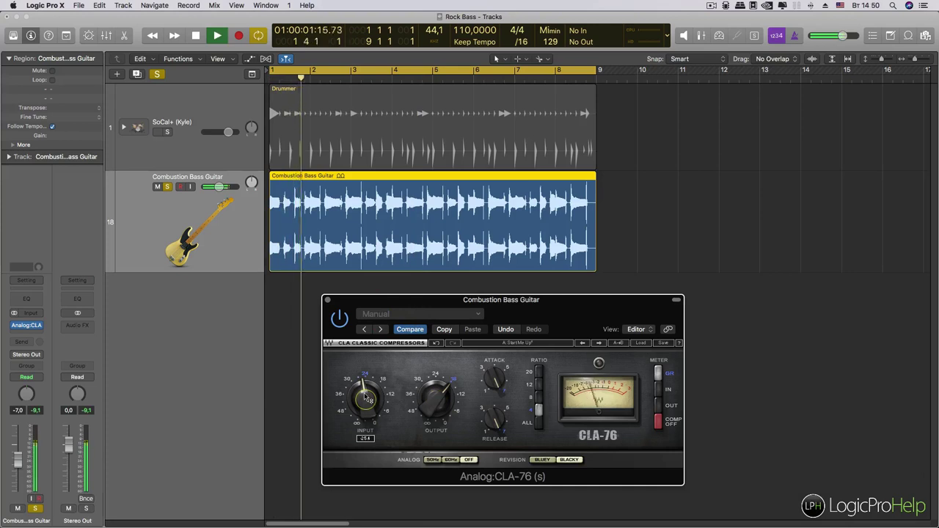
click(340, 319)
click(340, 323)
mouse_move(436, 397)
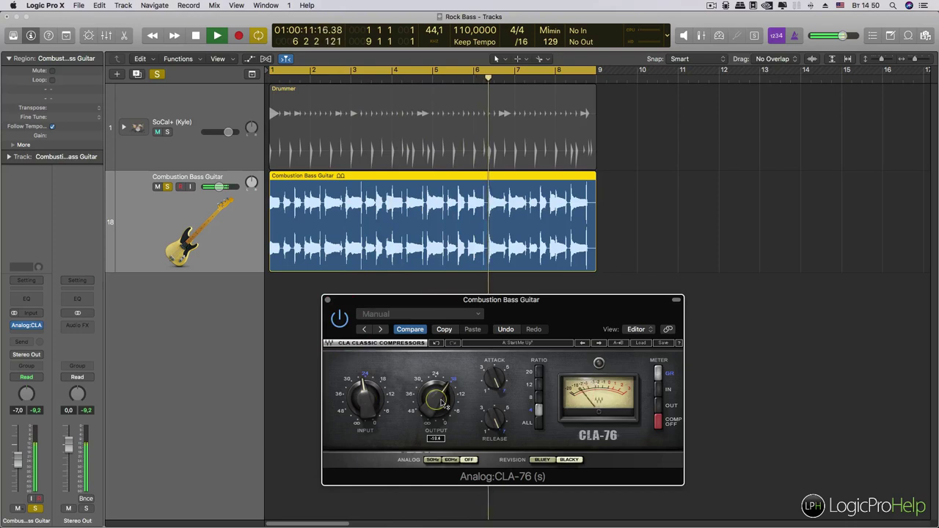
Stop playback and try the compressor's attack at about 4.55.
key(space)
mouse_move(428, 412)
mouse_move(494, 380)
drag(494, 379, 494, 392)
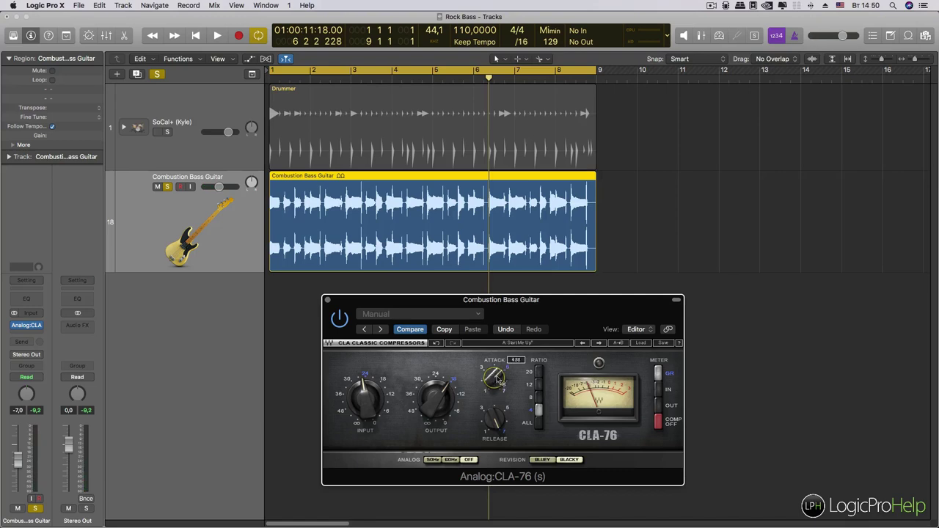
drag(499, 376, 499, 376)
drag(492, 382, 491, 374)
Play the bass from the start with the compressor's attack lowered to about 2, and stop playback.
key(Return)
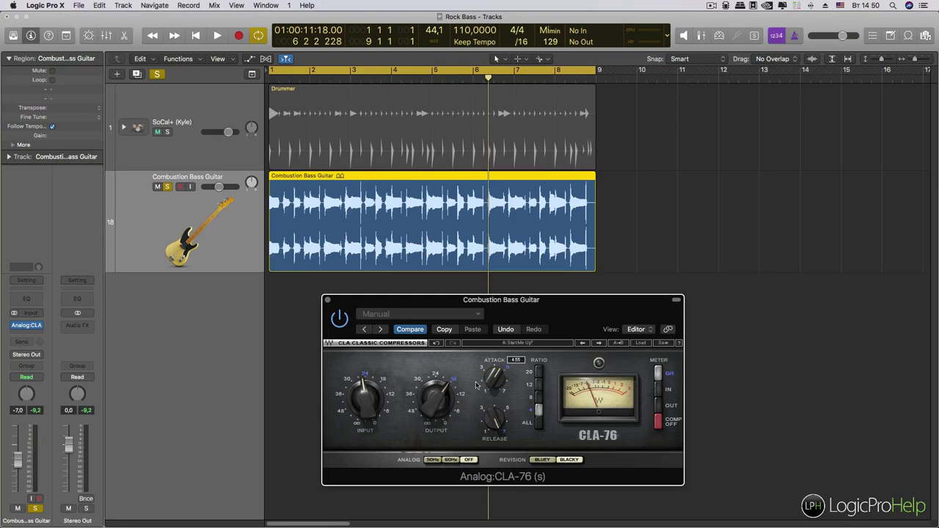
key(space)
drag(483, 384, 503, 387)
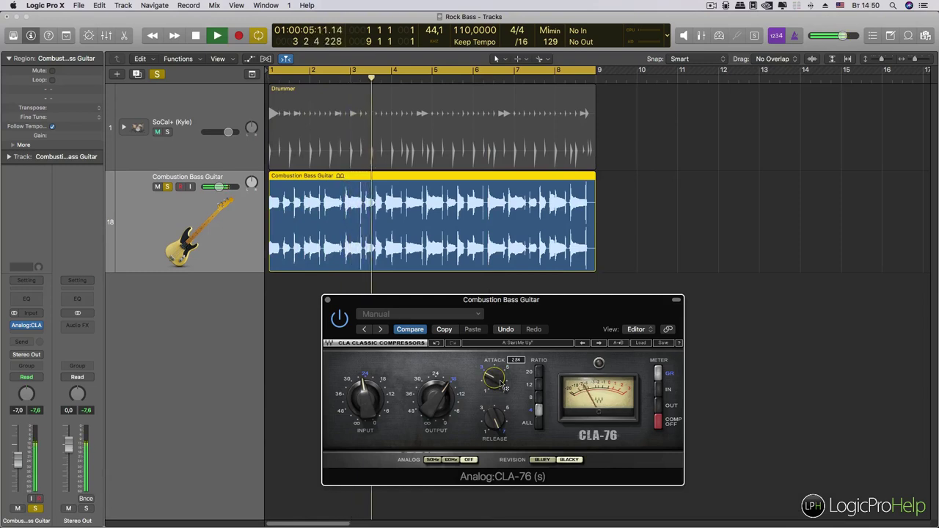
key(space)
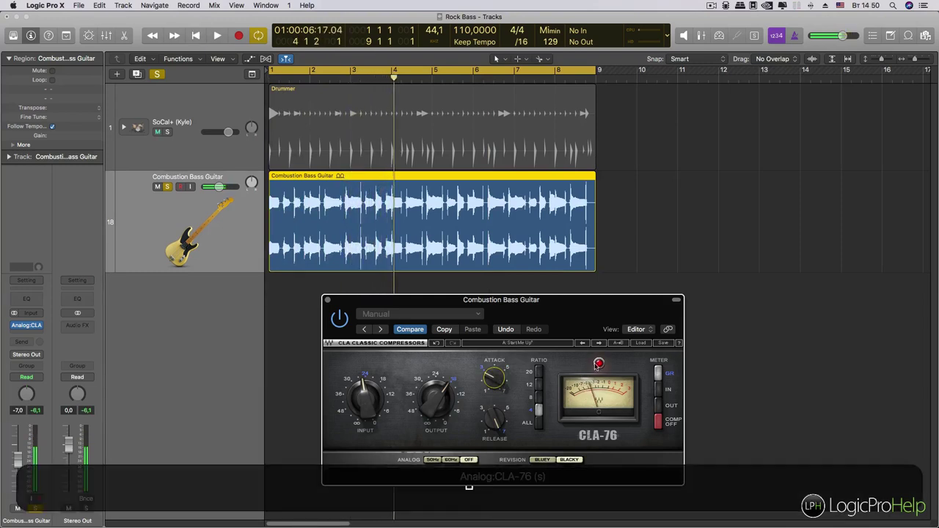
click(599, 364)
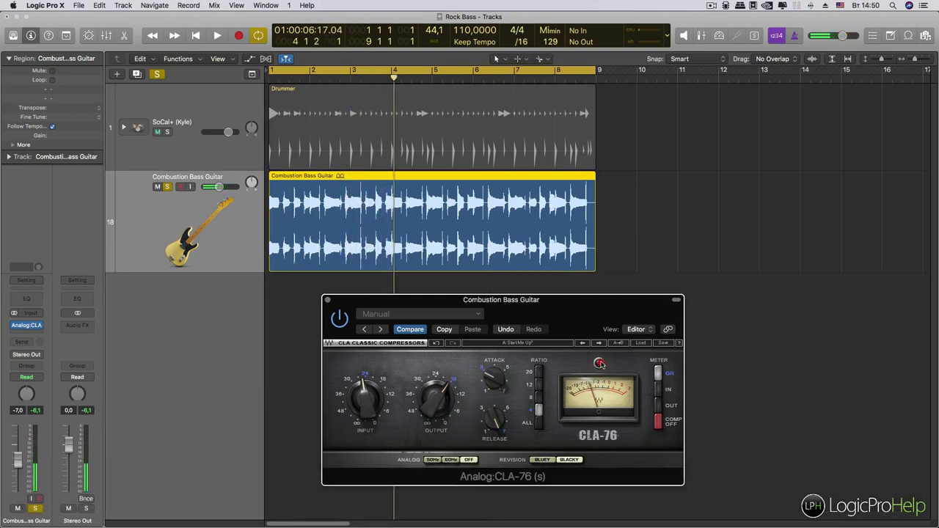
Set the compressor's attack to 7, play the bass from the start, and stop playback.
click(497, 388)
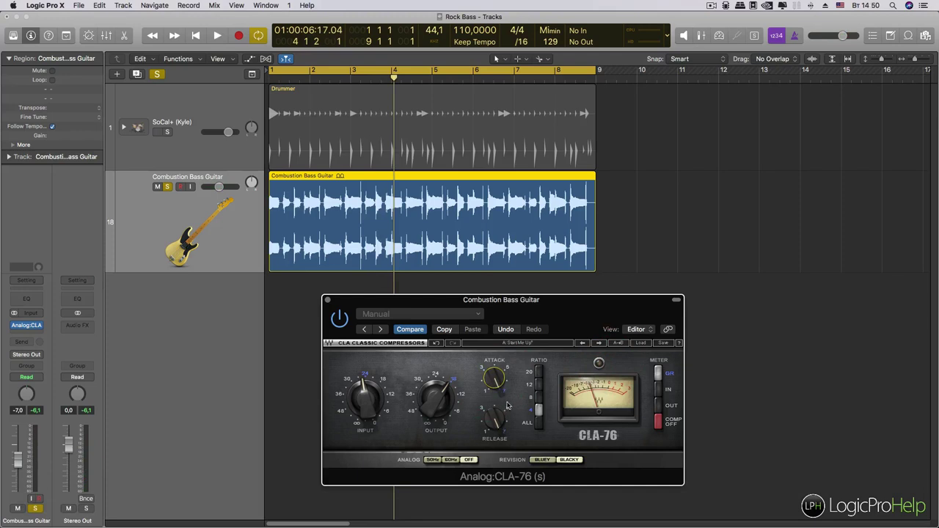
key(space)
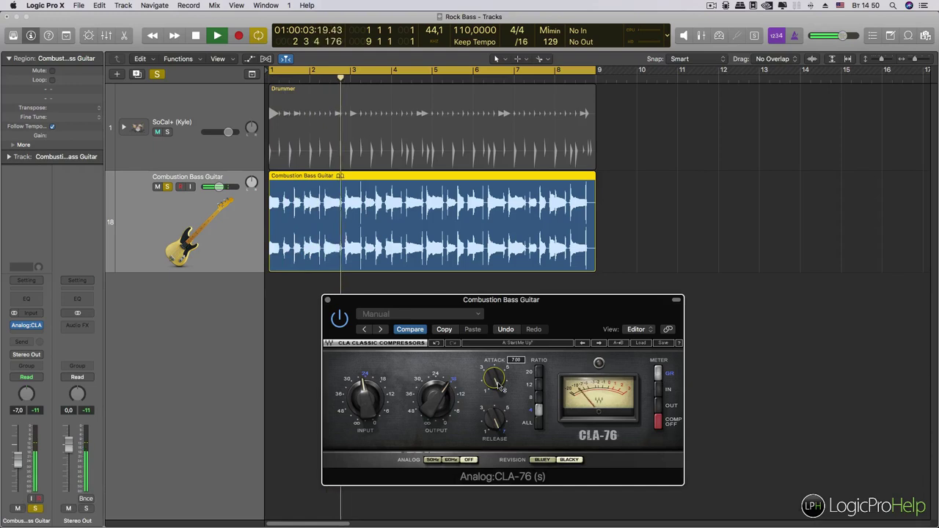
key(space)
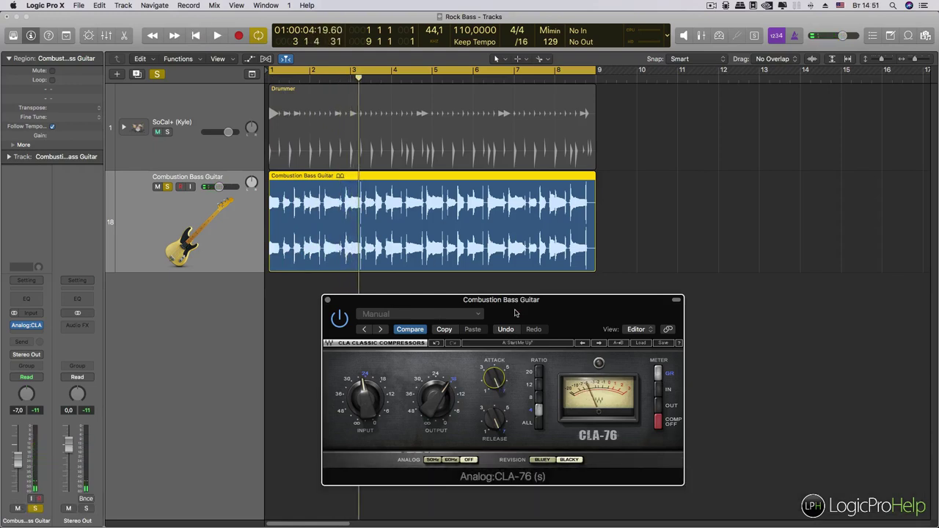
Close the compressor window and turn off solo on the Combustion Bass Guitar track.
drag(515, 313, 519, 315)
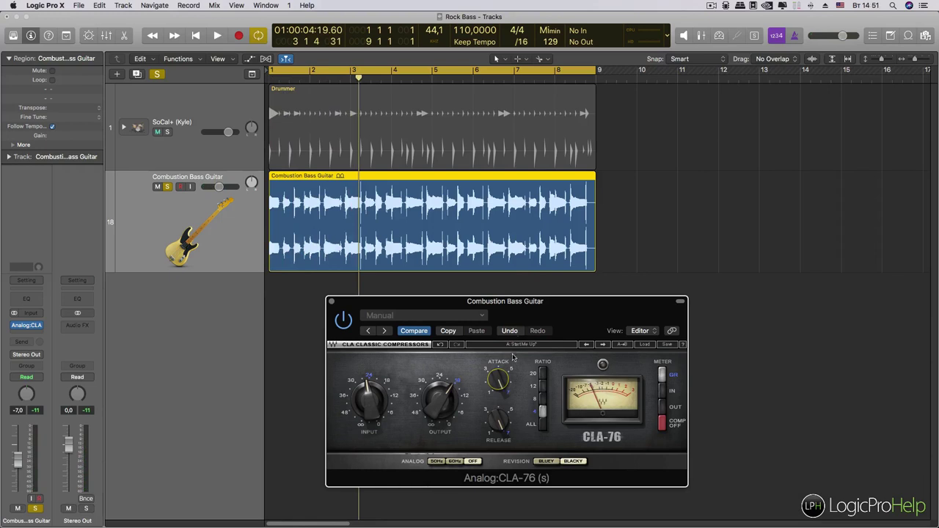
drag(365, 307, 339, 302)
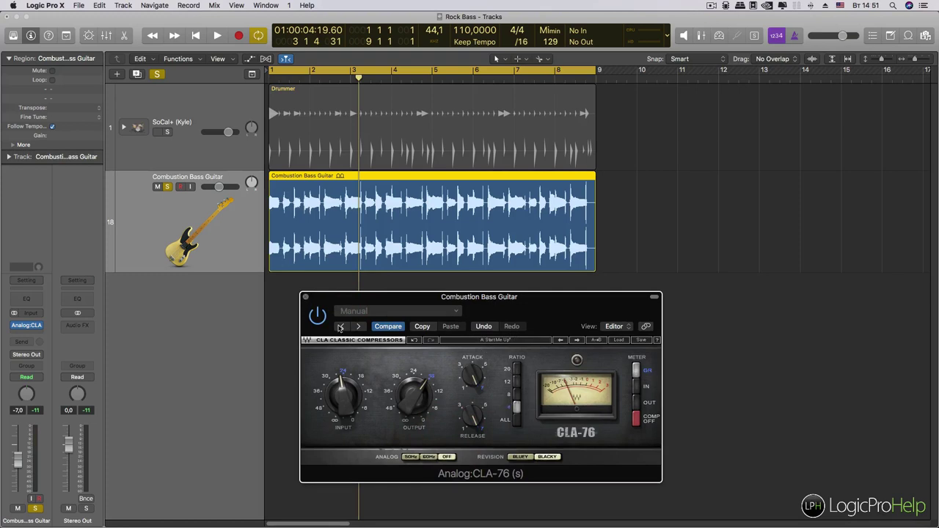
click(305, 297)
click(167, 186)
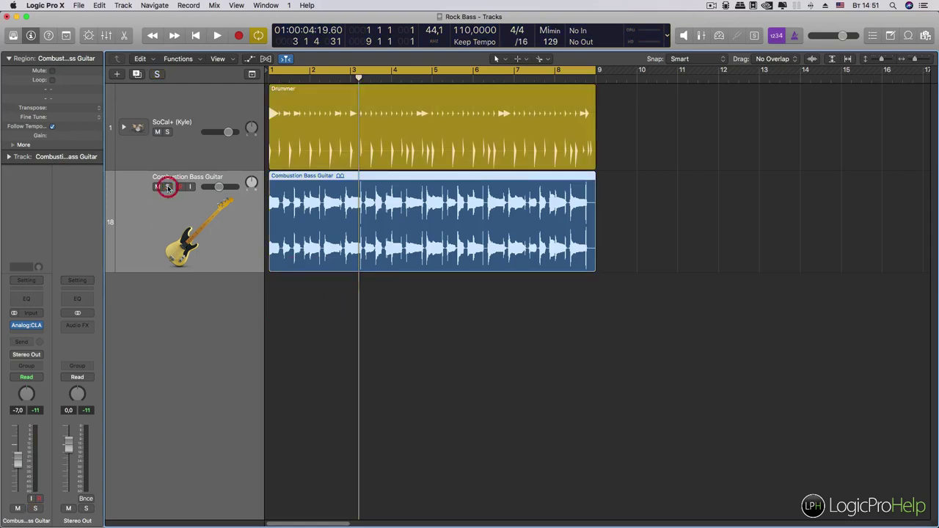
Expand the SoCal+ drum track stack, select its Overheads track, and look through the individual drum tracks.
click(122, 126)
click(210, 184)
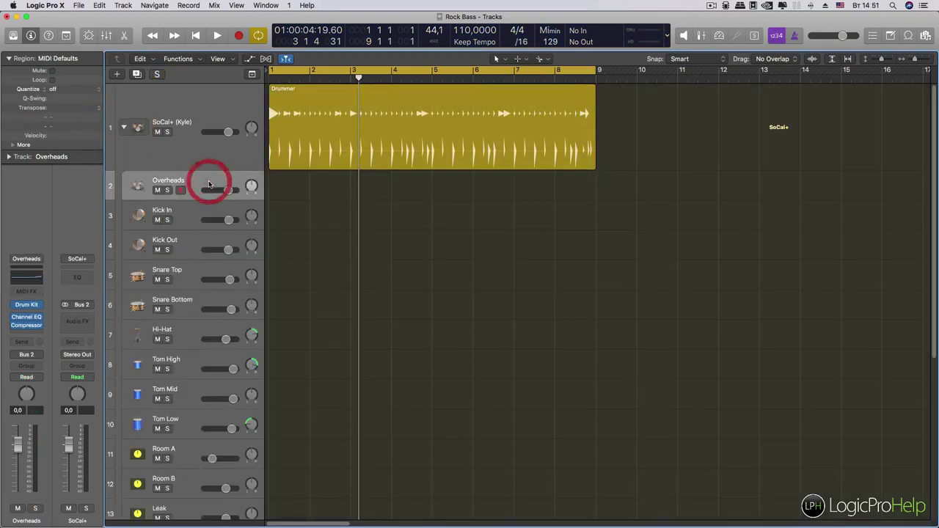
scroll(315, 359, down, 8)
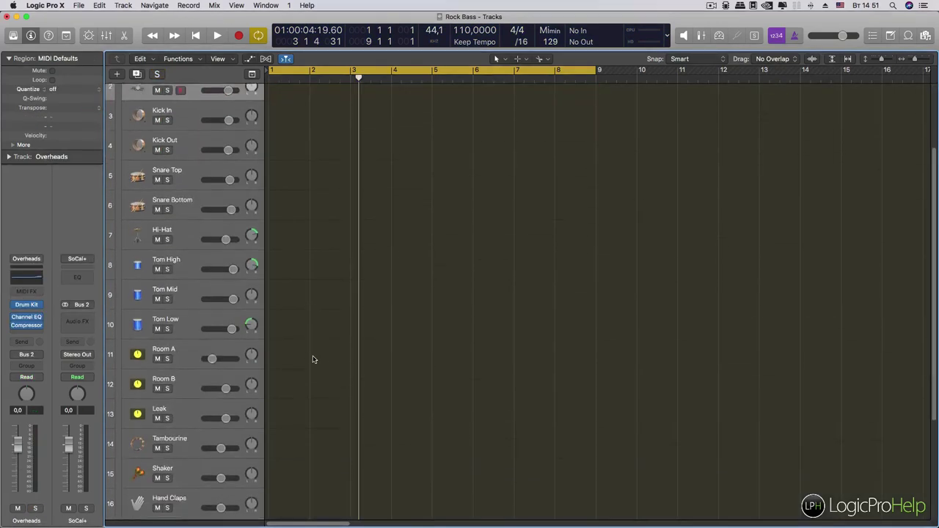
scroll(312, 359, up, 6)
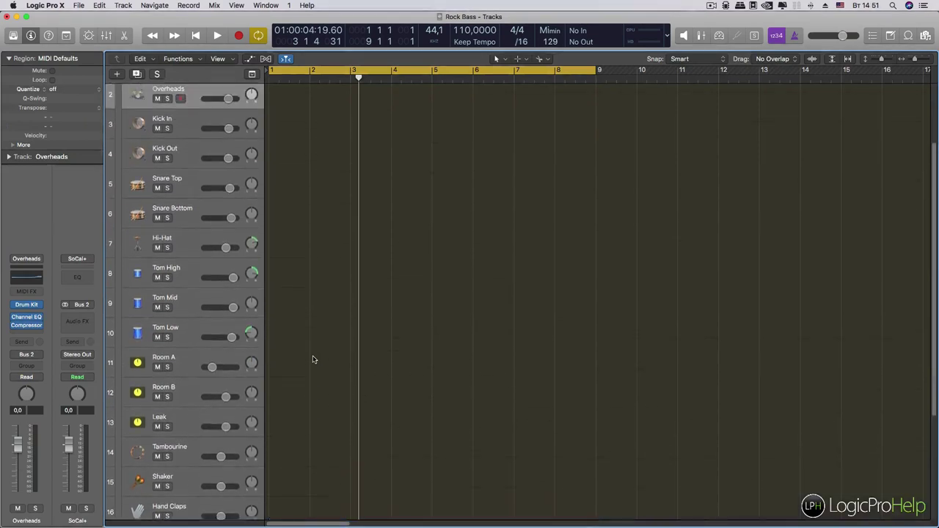
scroll(312, 359, up, 3)
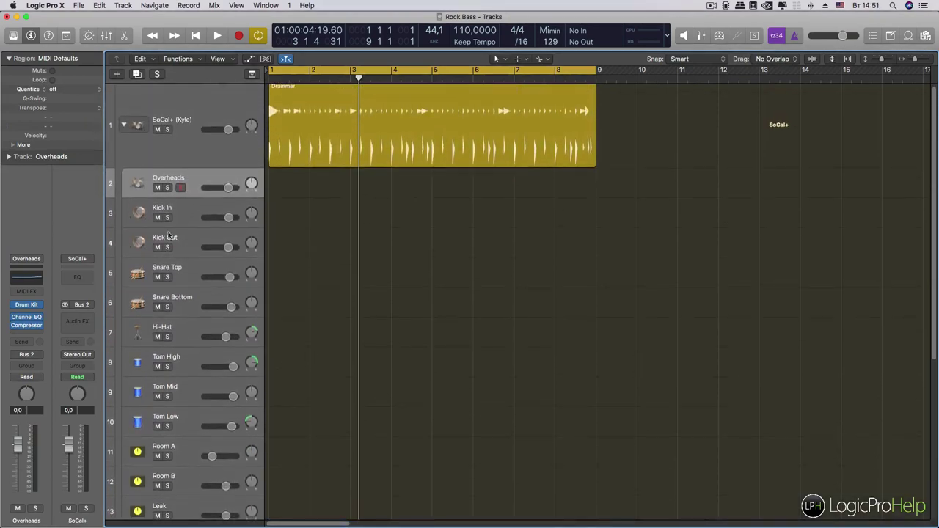
Show the mixer and select the drum channels from Overheads through Leak together.
click(105, 35)
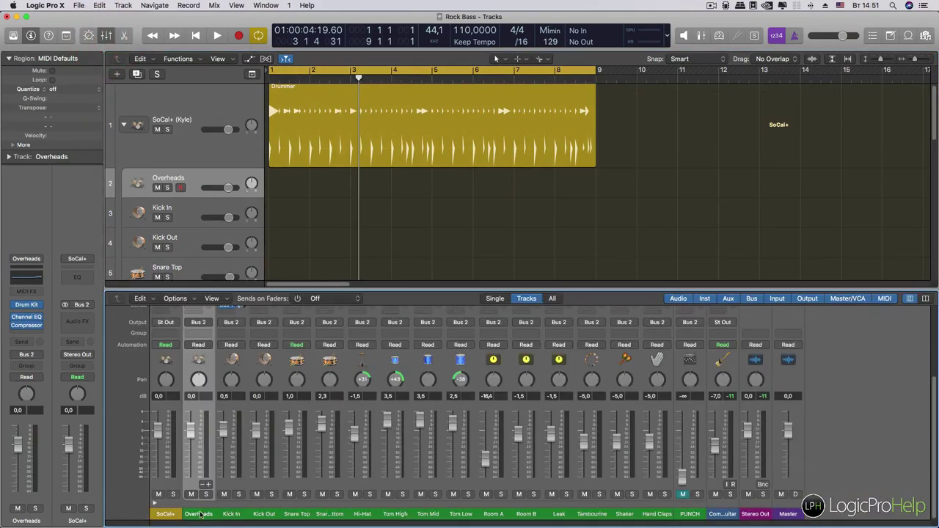
shift+click(501, 515)
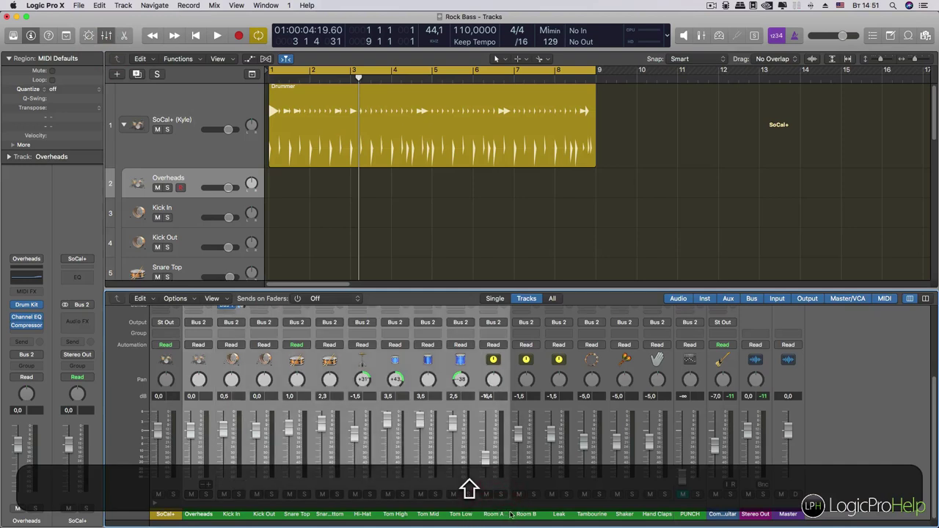
shift+click(555, 515)
scroll(375, 440, up, 4)
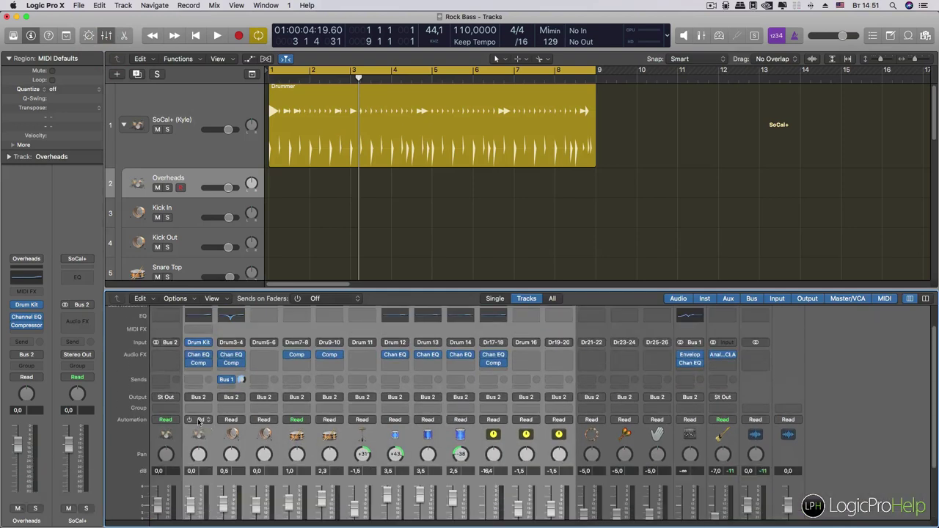
Add a send to Bus 3 on all selected drum channels and set the send level to 0 dB.
click(193, 384)
mouse_move(215, 446)
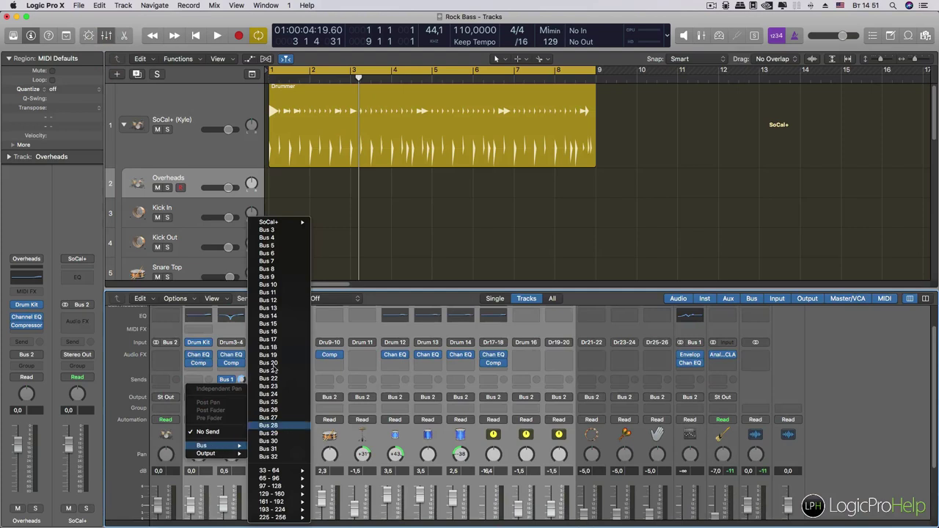
click(279, 230)
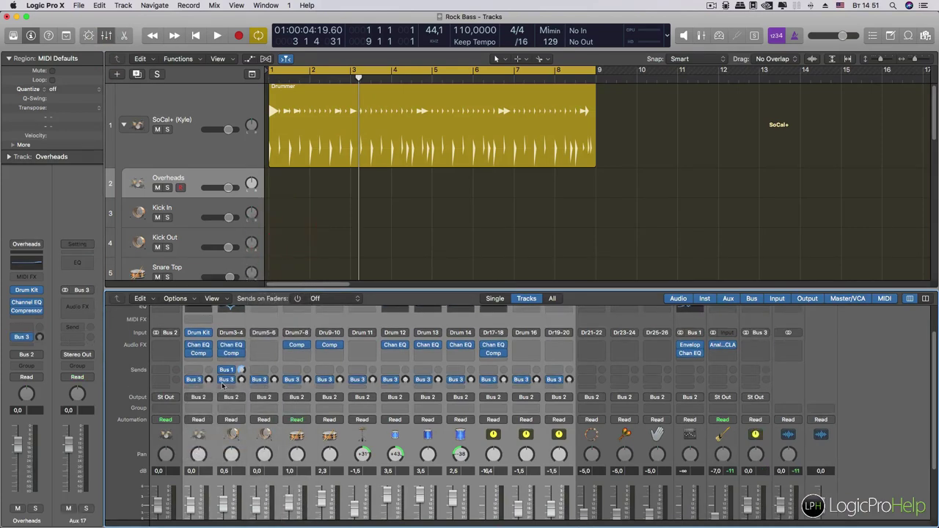
alt+click(210, 381)
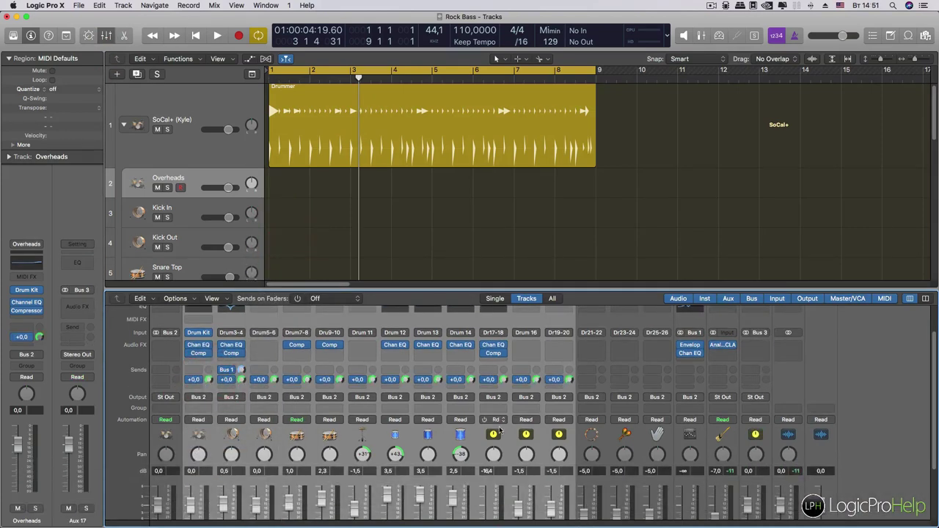
Rename the new aux channel fed by Bus 3 as COMP, and toggle its solo on and off.
scroll(498, 433, down, 5)
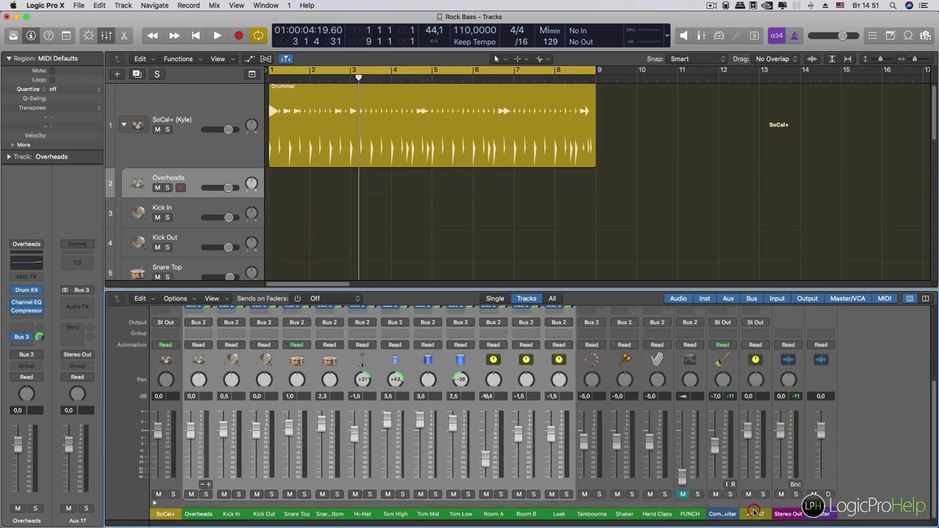
click(754, 512)
double_click(755, 513)
text(COMP)
key(Return)
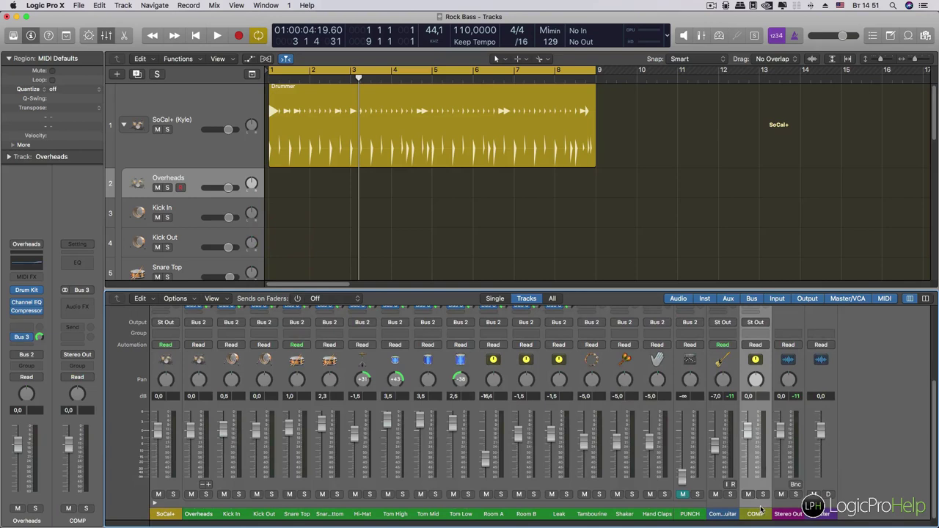
click(763, 496)
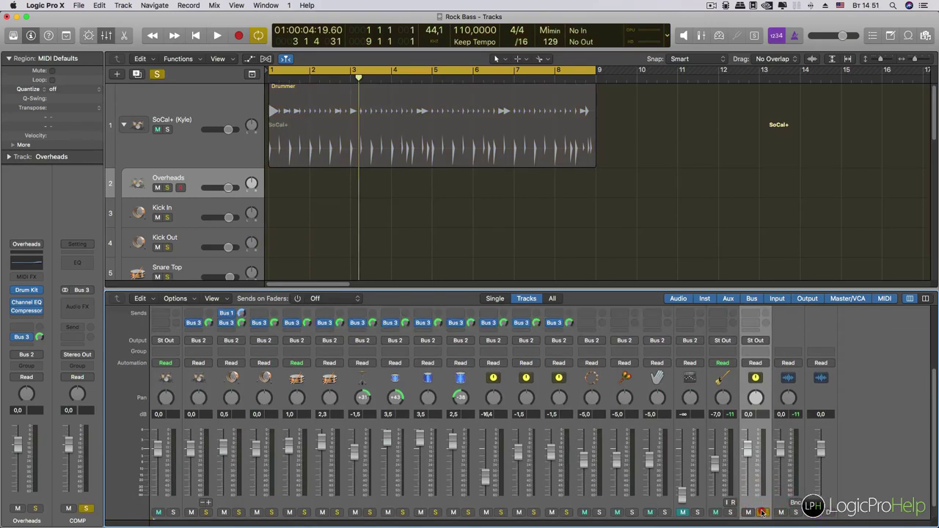
click(763, 512)
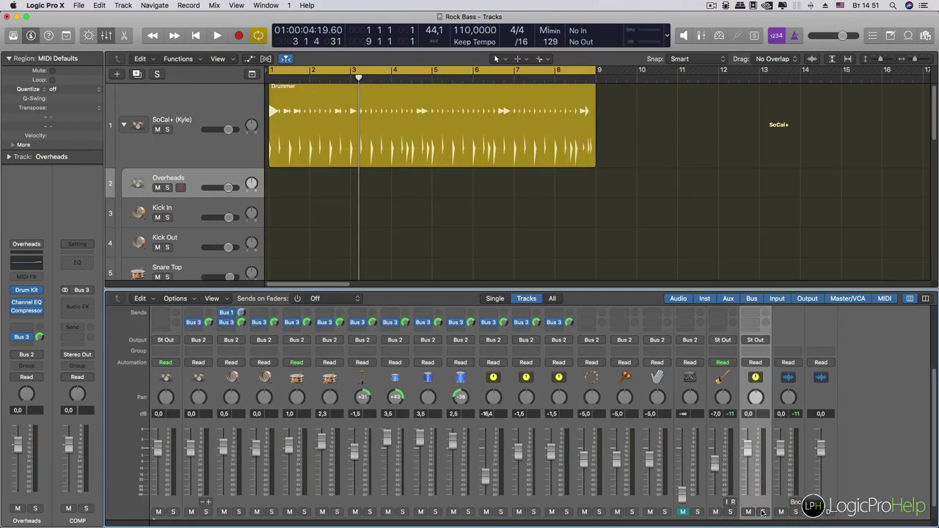
scroll(758, 451, up, 3)
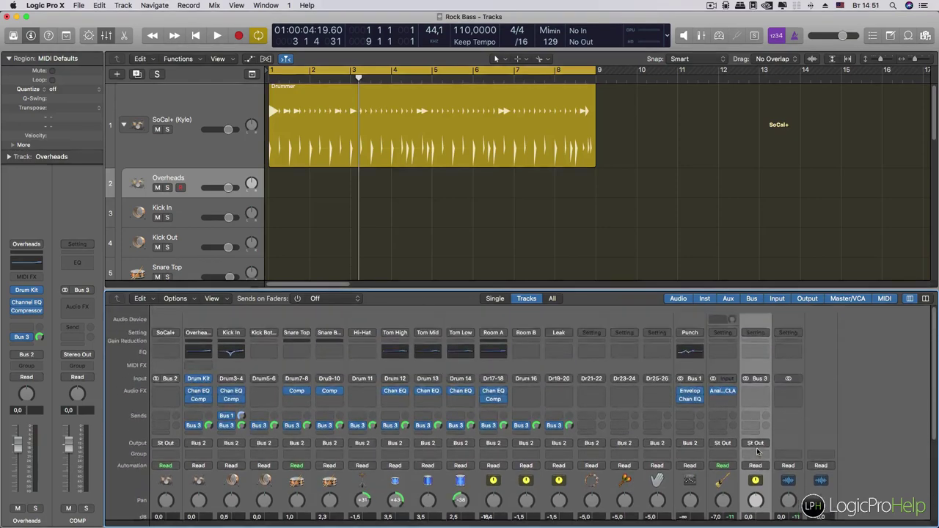
scroll(758, 451, down, 3)
scroll(758, 452, up, 4)
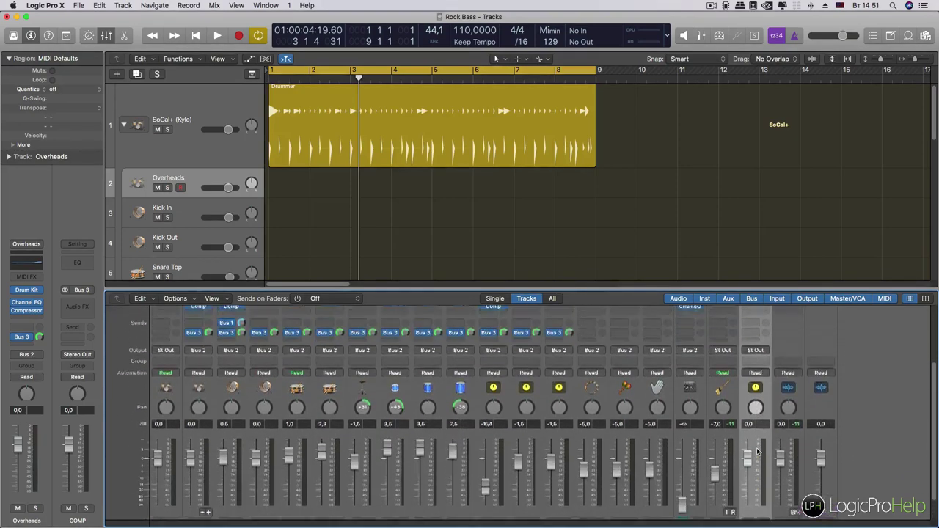
click(758, 383)
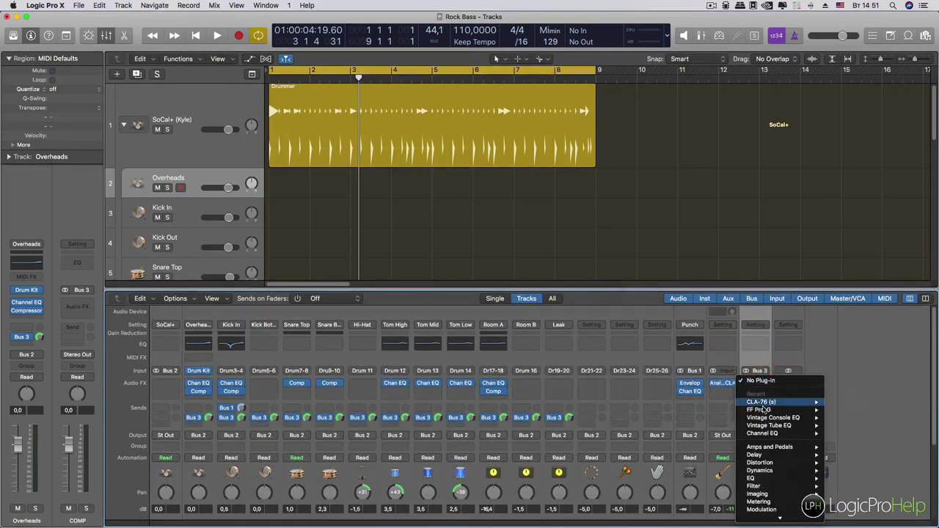
mouse_move(766, 406)
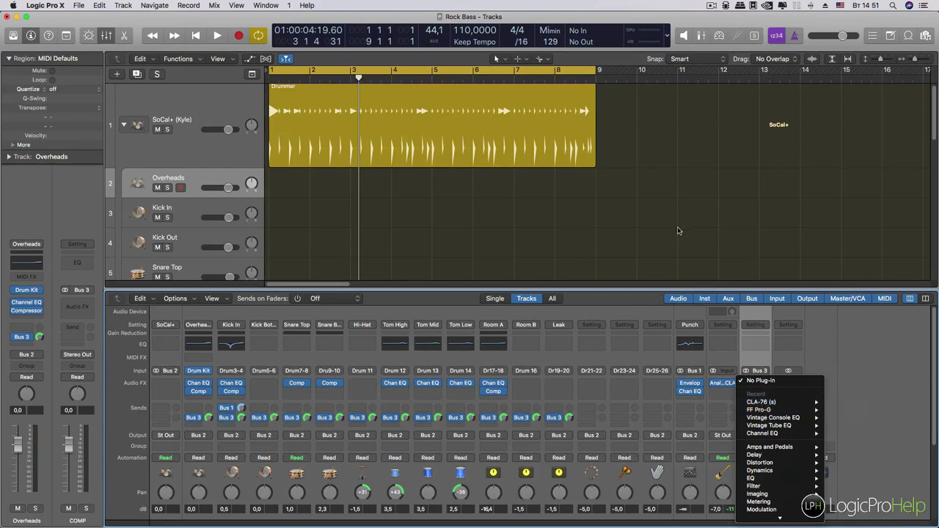
click(708, 228)
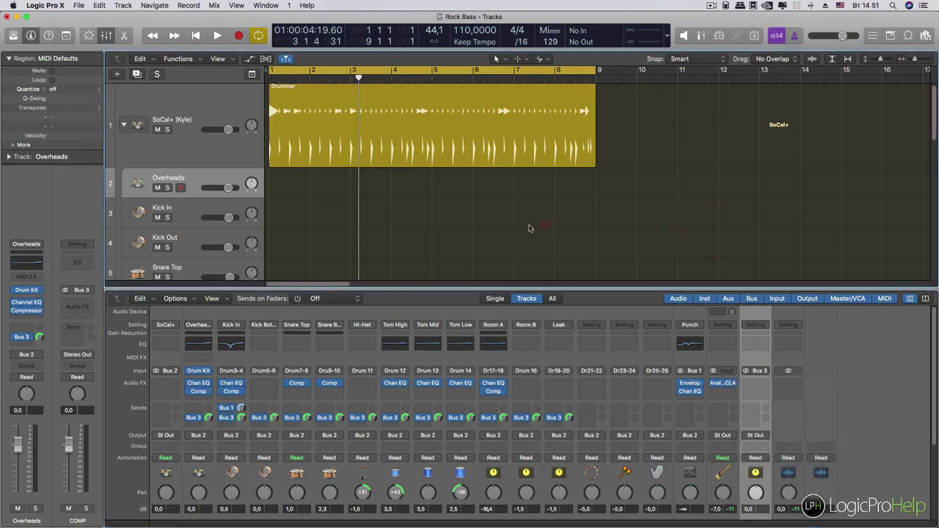
Look through the SoCal+ drum tracks, collapse and re-expand their track stack, and hide and show the mixer.
click(218, 163)
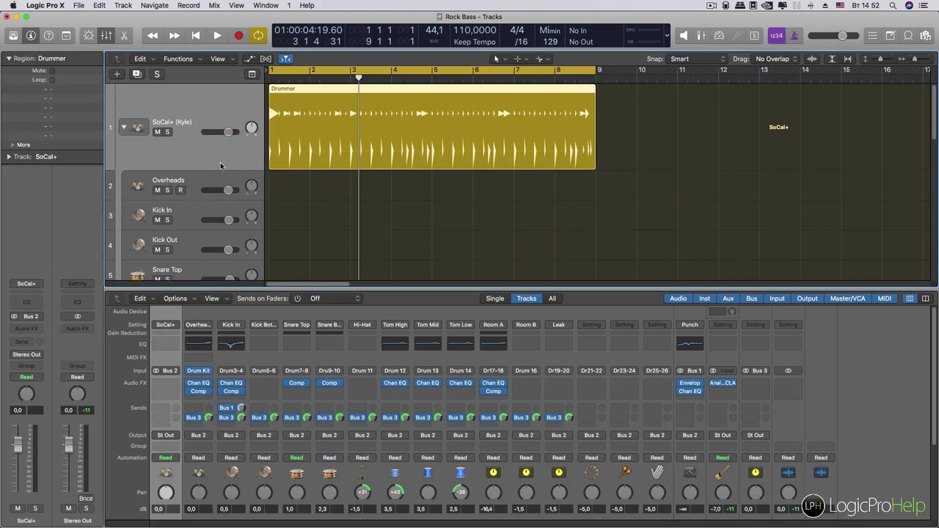
click(199, 186)
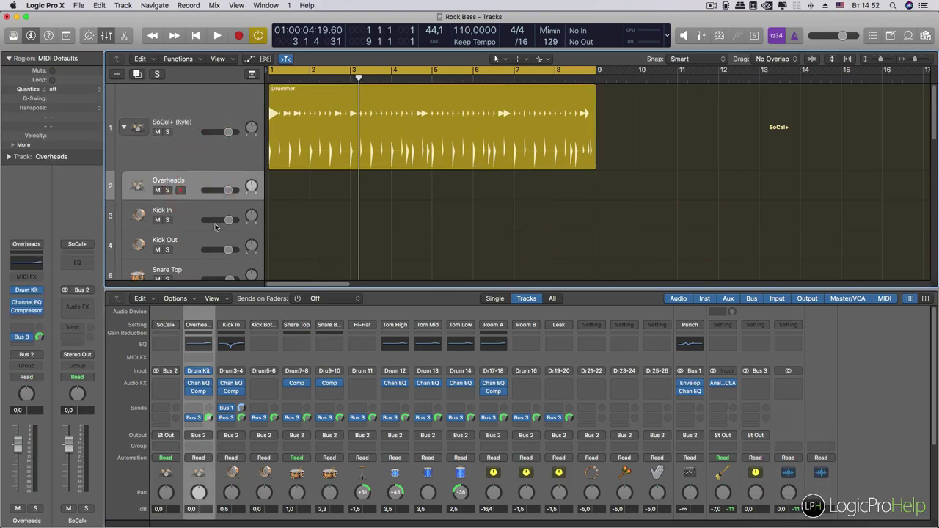
scroll(191, 220, down, 10)
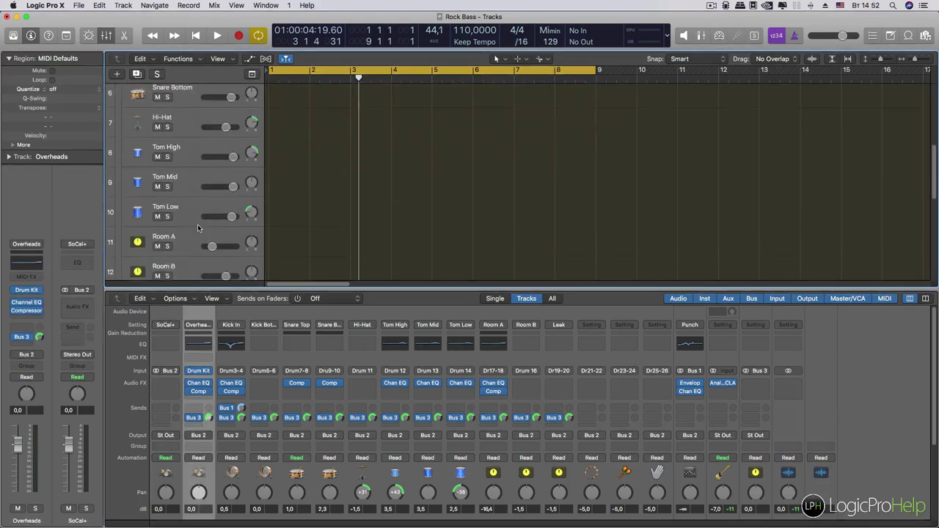
scroll(198, 228, up, 10)
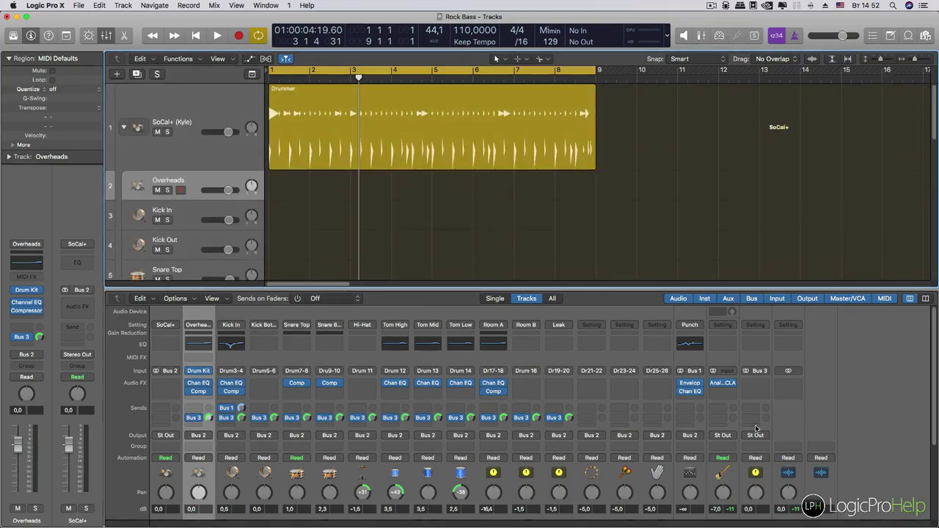
scroll(721, 495, down, 5)
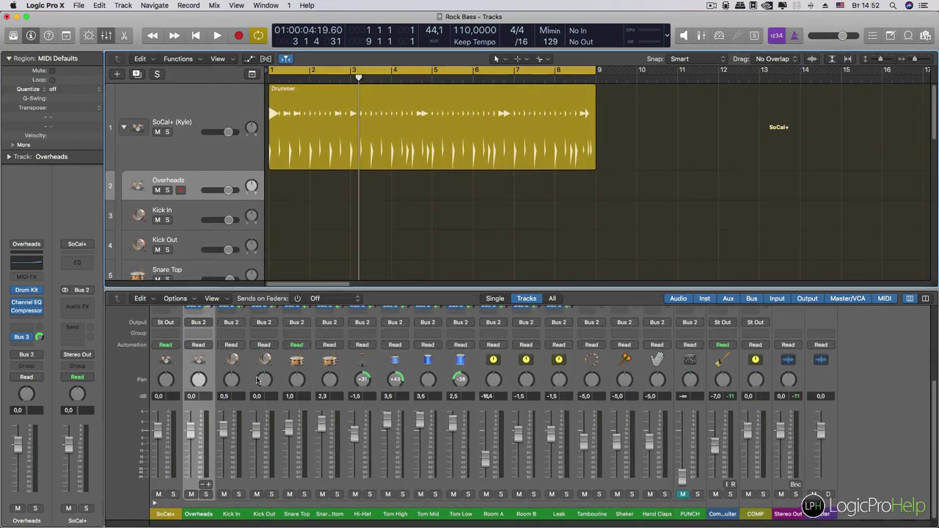
click(124, 128)
click(356, 142)
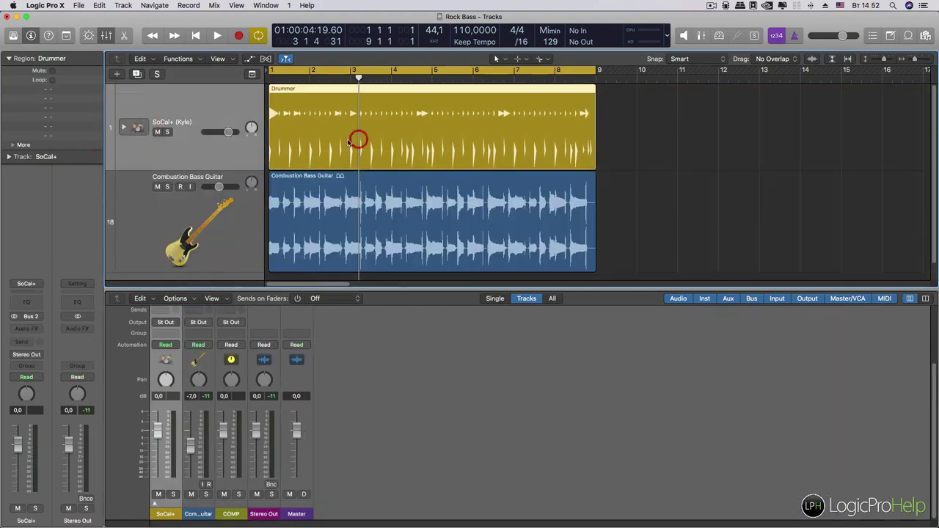
click(189, 114)
click(107, 36)
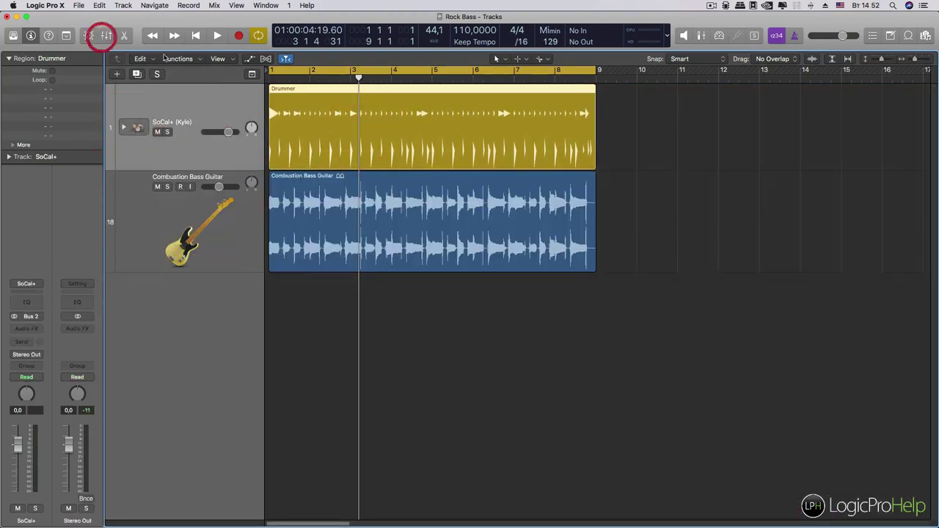
click(210, 106)
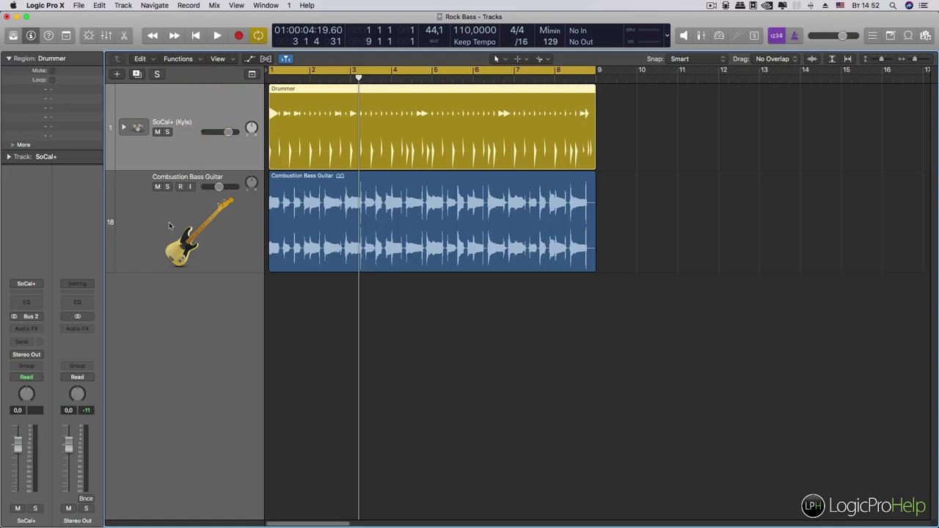
click(125, 128)
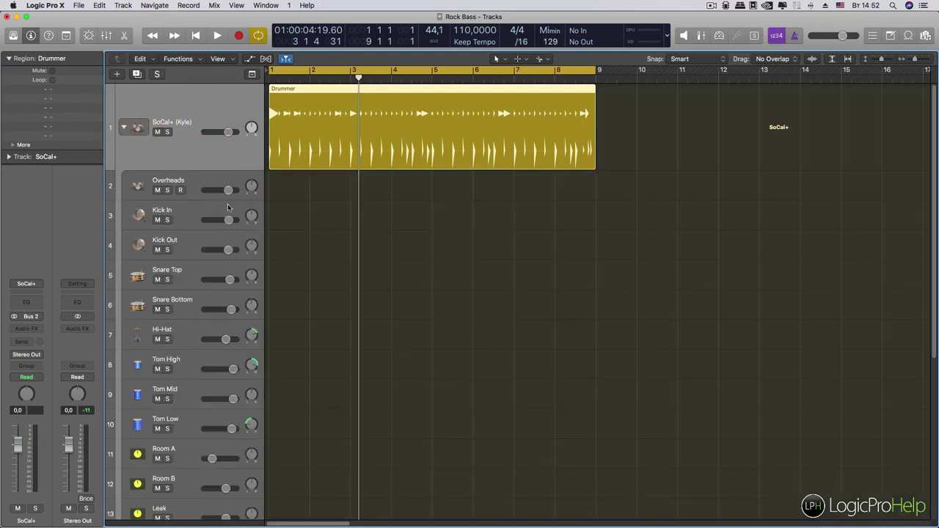
key(x)
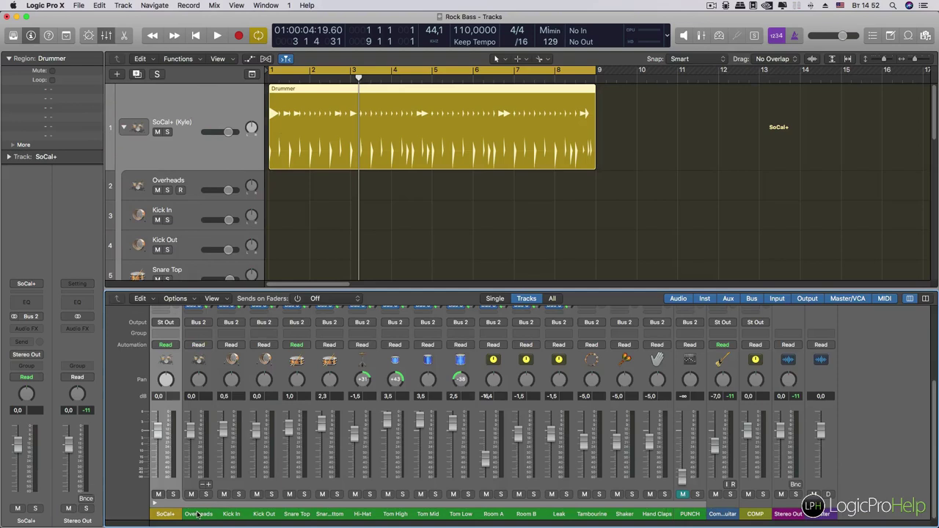
Select the drum channels from Overheads through Hand Claps, bypass their Bus 3 sends together, and mute the COMP channel.
click(199, 514)
key(shift)
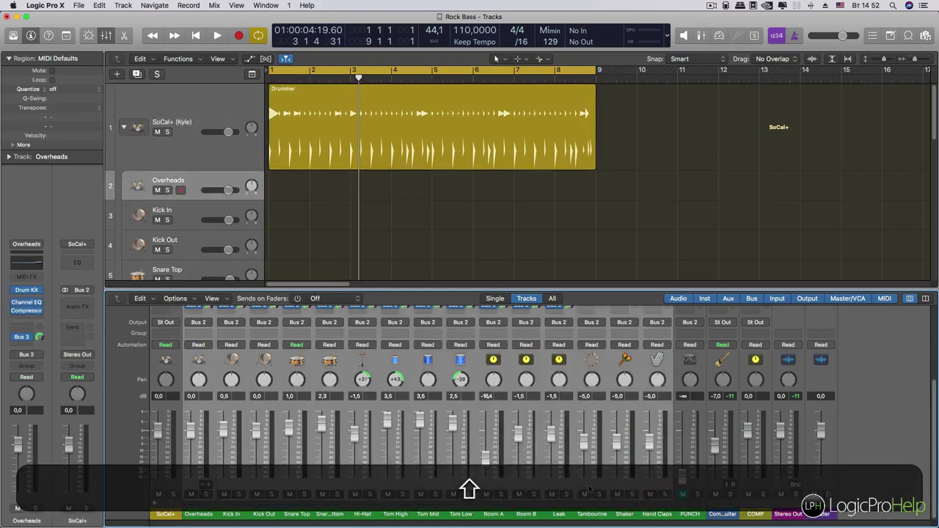
scroll(337, 425, up, 5)
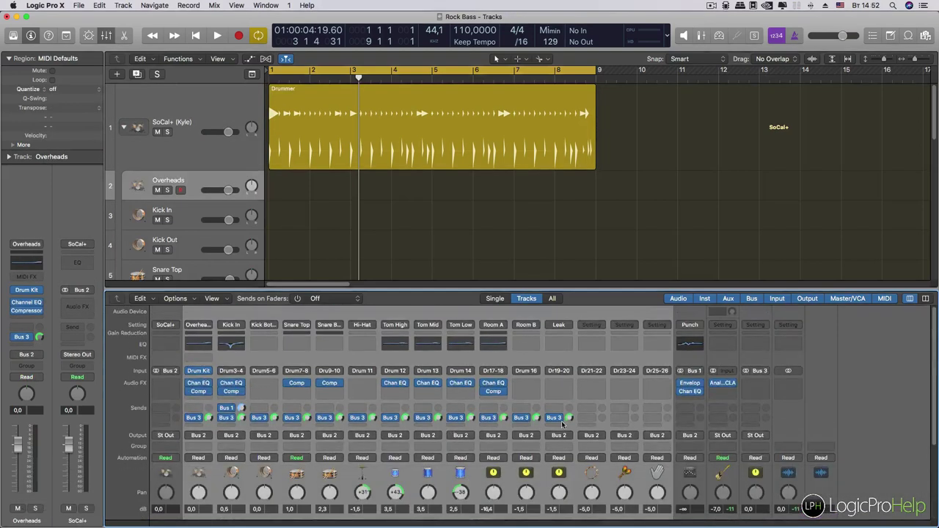
scroll(397, 400, down, 2)
click(184, 369)
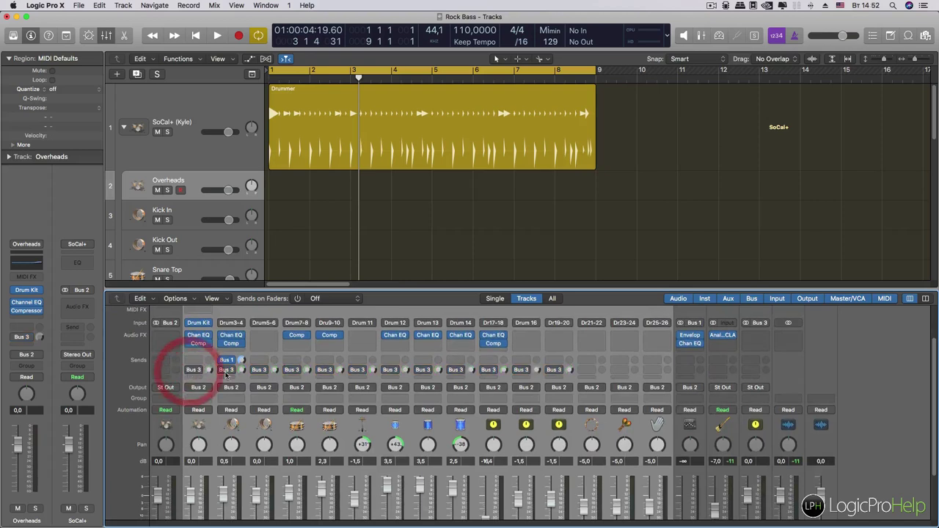
scroll(226, 374, down, 3)
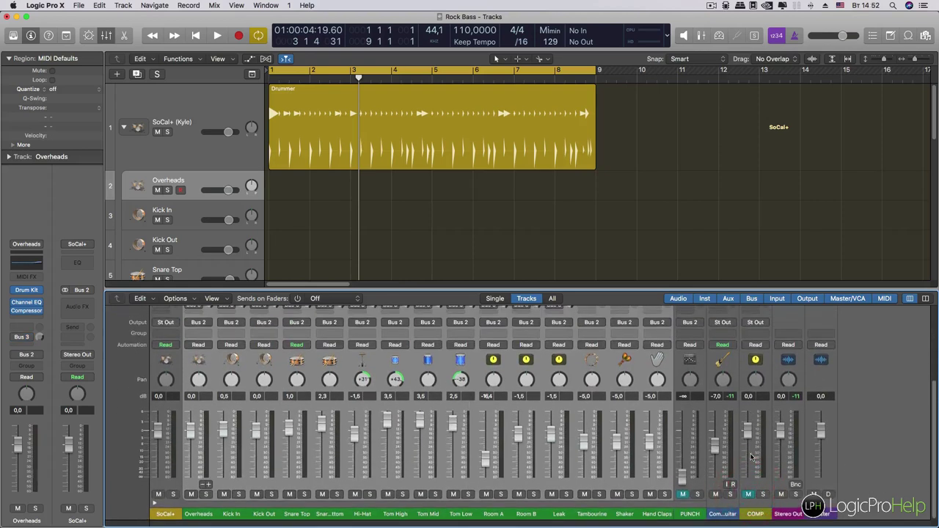
scroll(492, 367, up, 4)
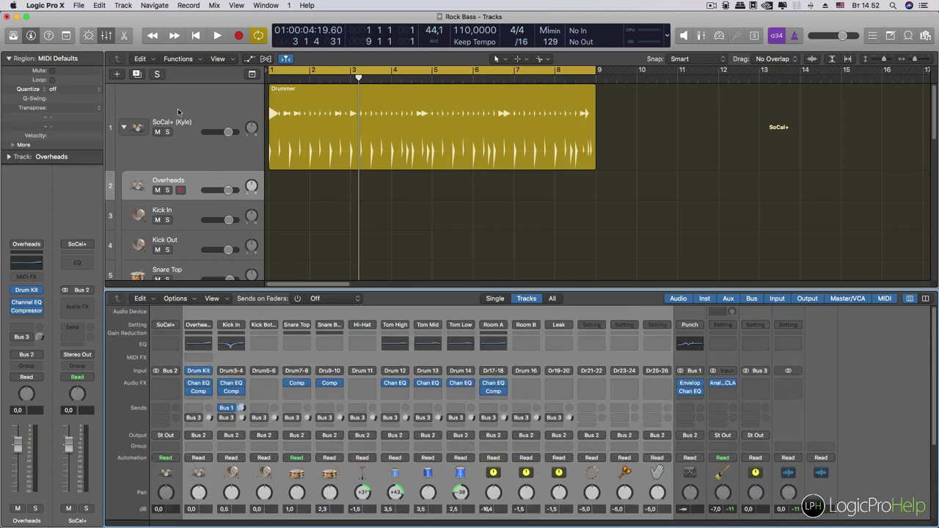
Insert a stereo CLA-76 on the main SoCal+ drum channel and move its window to the middle of the screen.
click(176, 109)
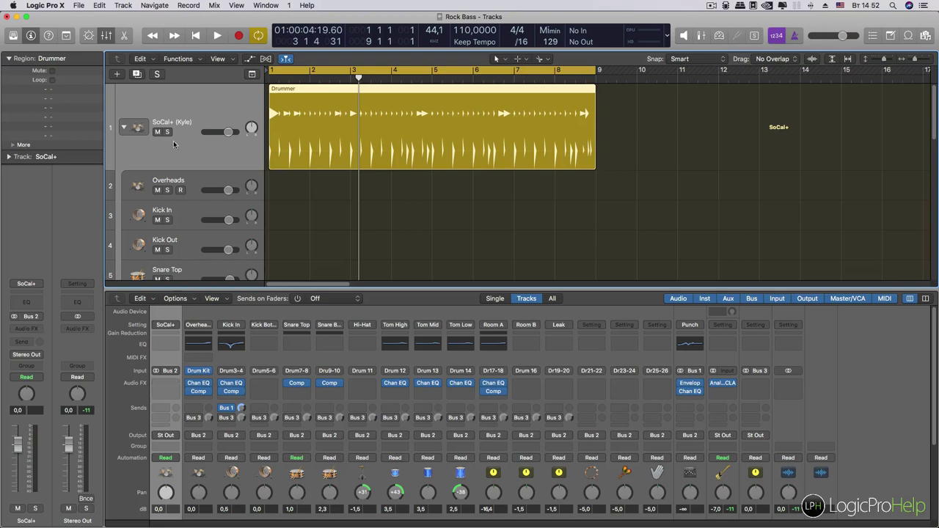
click(158, 383)
mouse_move(173, 404)
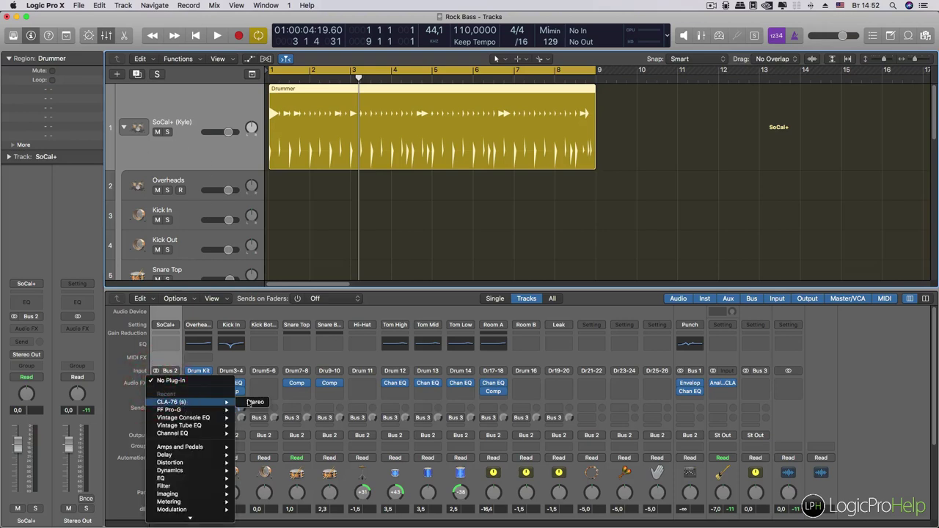
click(256, 402)
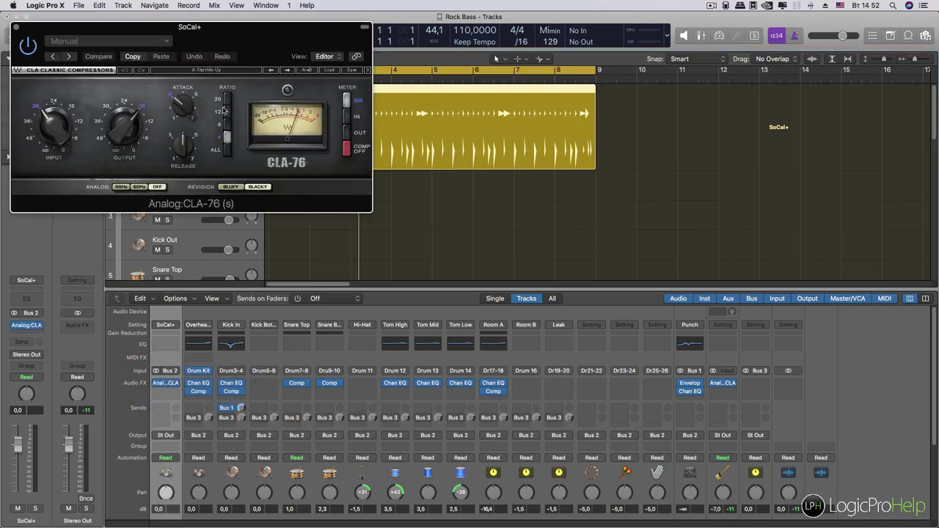
drag(237, 54, 530, 211)
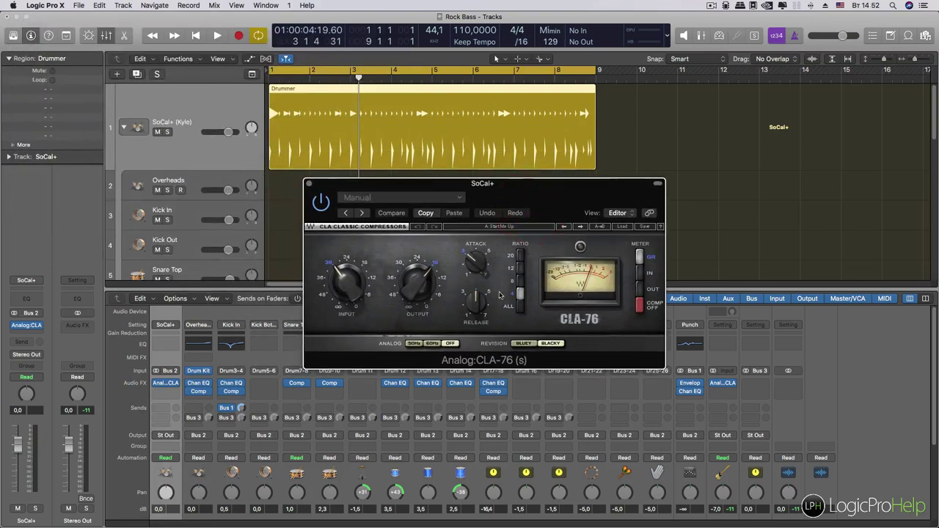
Set the CLA-76 attack and release to 7, try the different ratios, and leave the ratio on ALL.
drag(482, 310, 486, 310)
drag(479, 273, 479, 257)
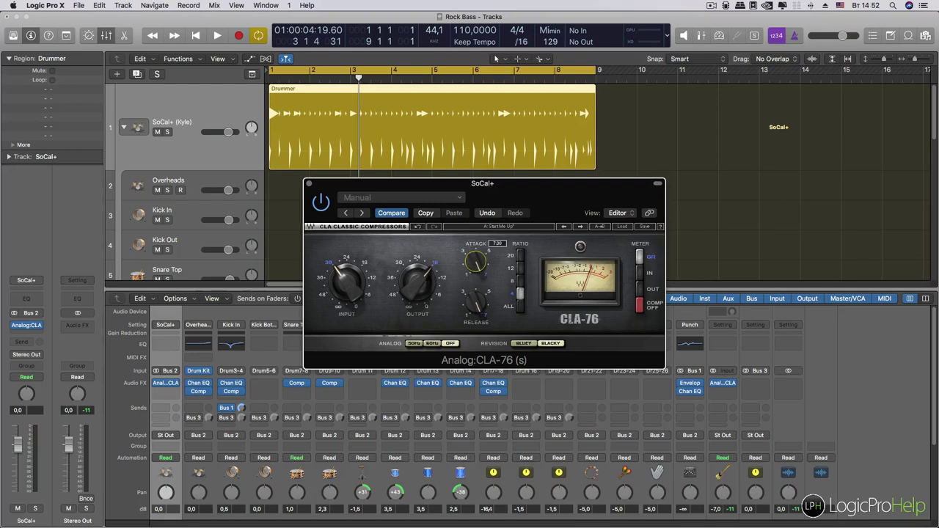
click(520, 307)
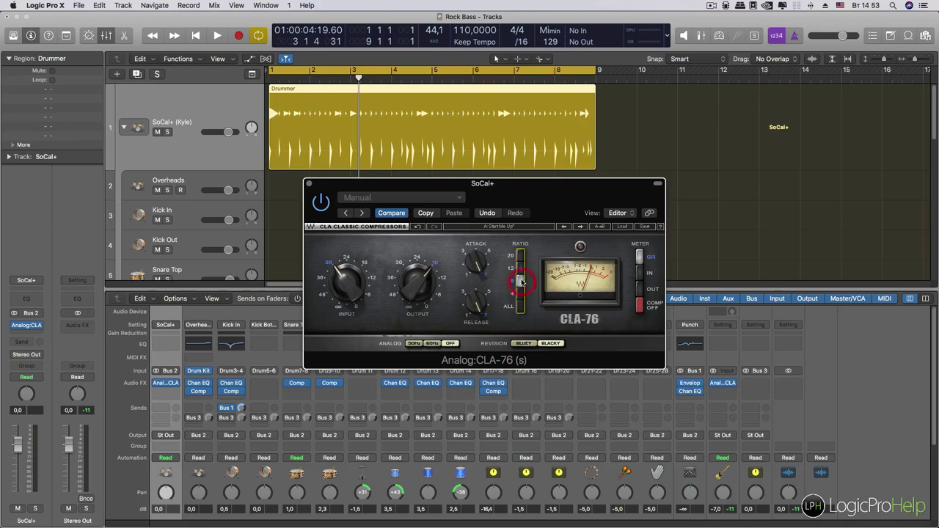
click(520, 256)
click(520, 269)
click(519, 290)
click(520, 255)
click(519, 306)
drag(484, 184, 470, 183)
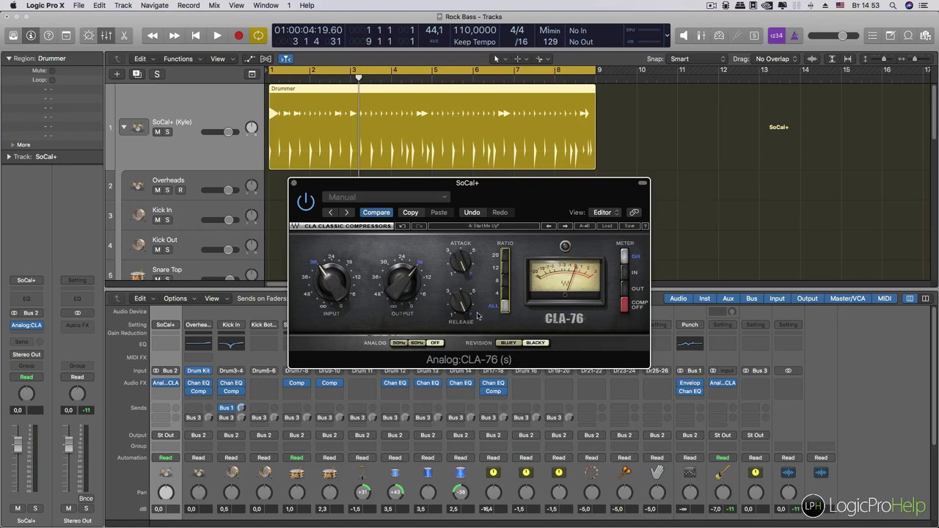
Set the drum CLA-76 output to about -23 and raise its input to about -18.
drag(409, 282, 409, 278)
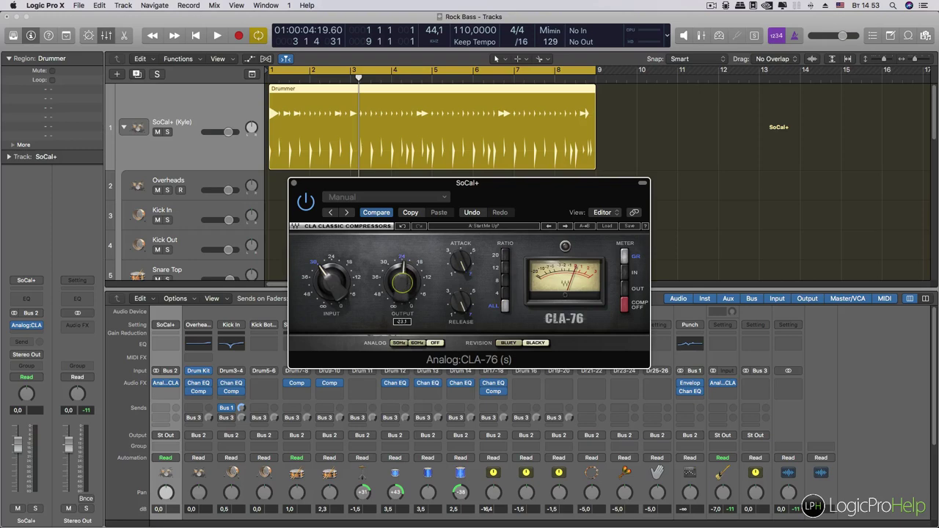
drag(348, 278, 348, 271)
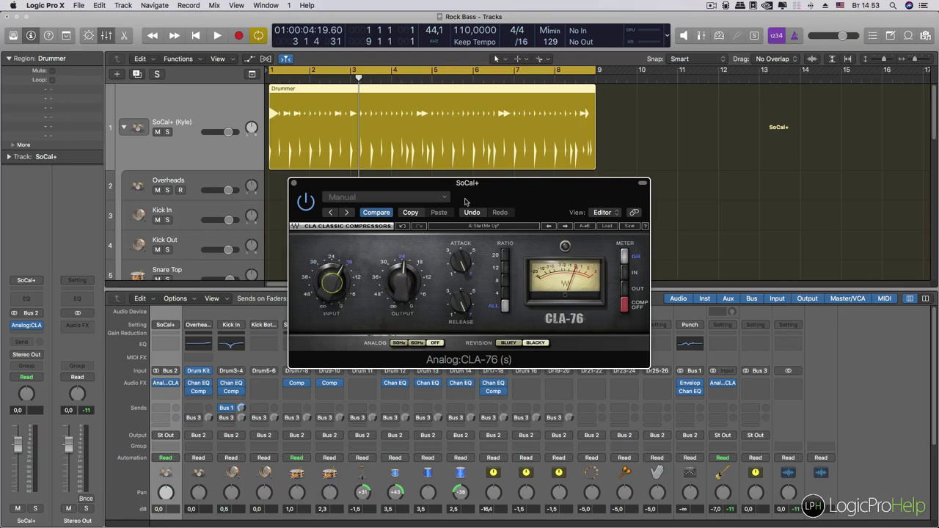
drag(465, 201, 491, 199)
drag(358, 279, 358, 278)
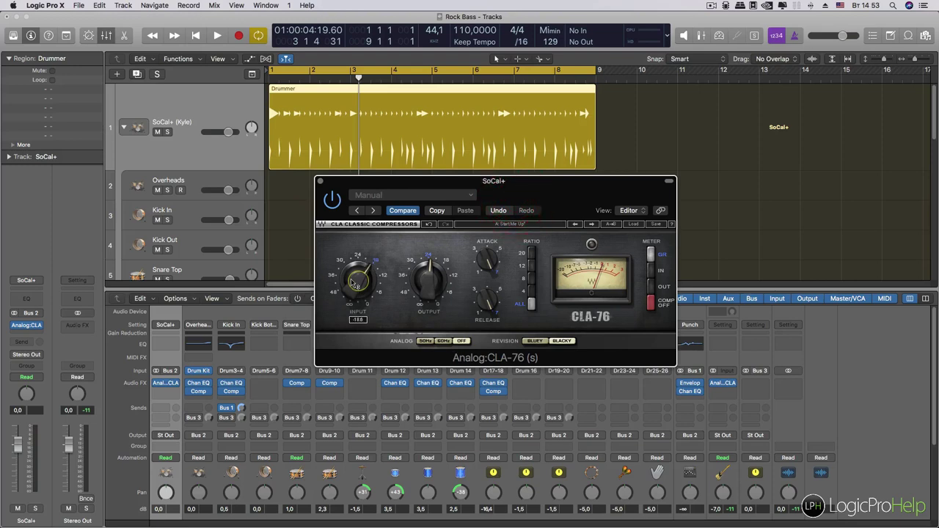
Play the loop while lowering the CLA-76 output slightly and raising its input further, and stop playback.
key(space)
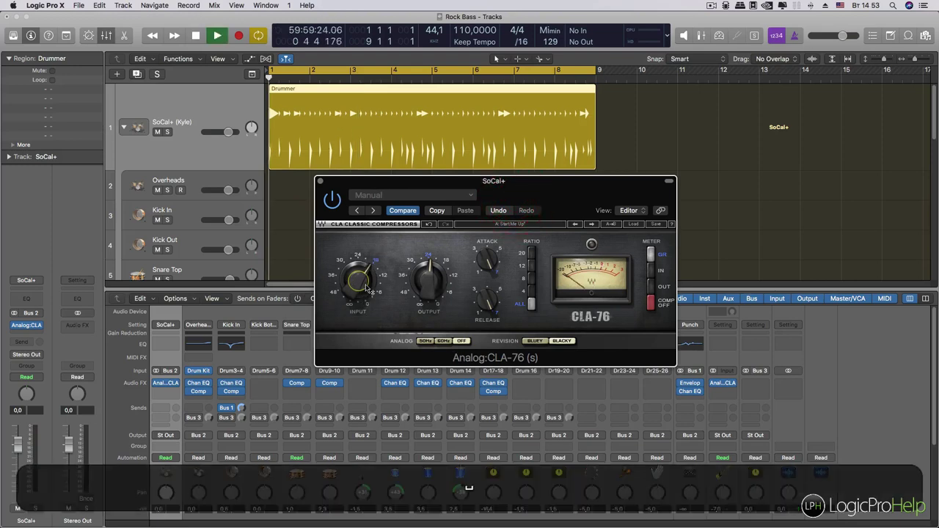
drag(428, 279, 429, 282)
drag(359, 277, 359, 281)
click(486, 299)
click(486, 258)
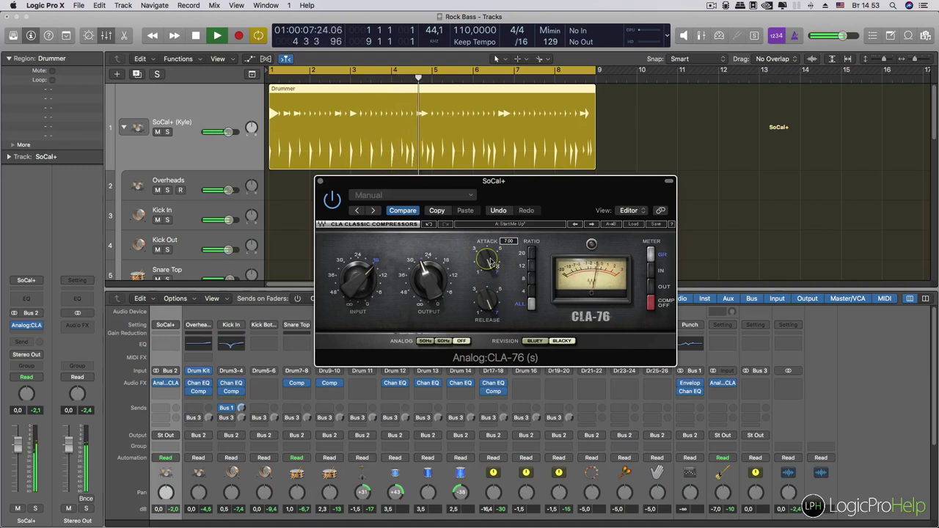
click(359, 287)
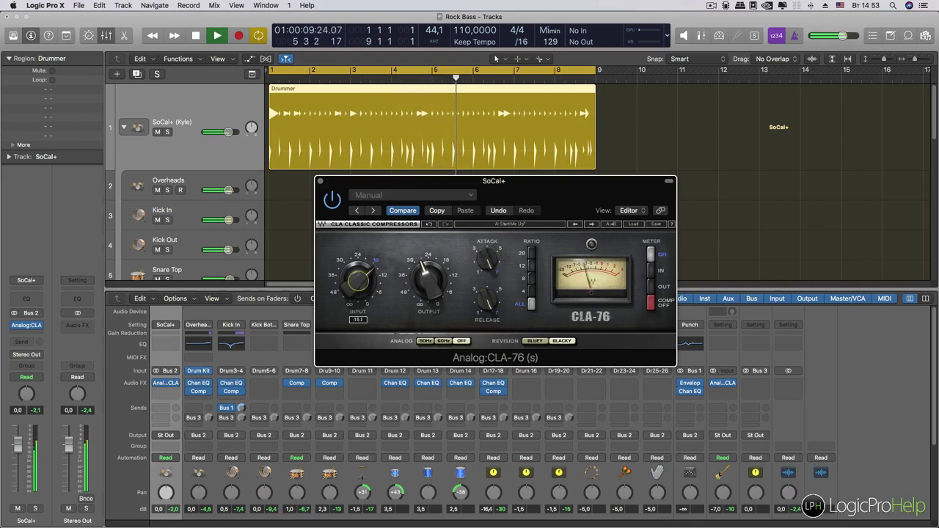
key(space)
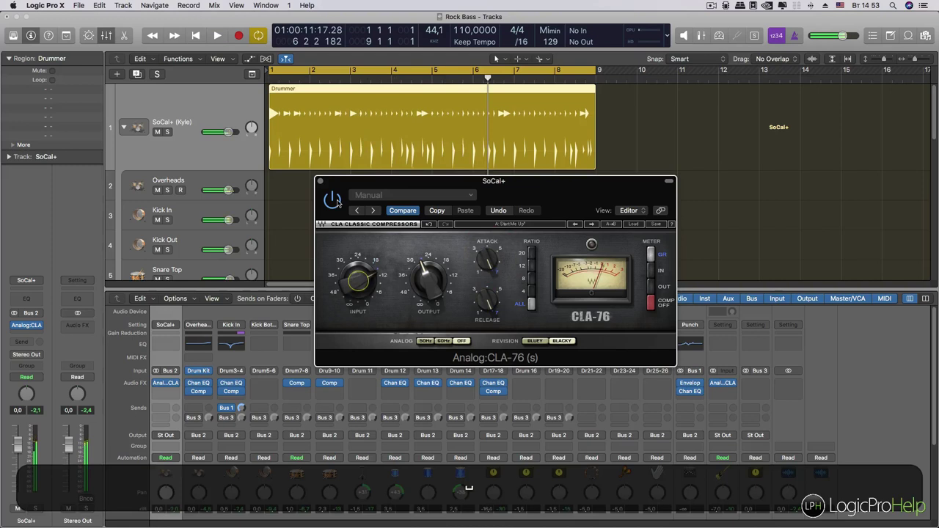
Solo the SoCal+ drums, play the loop with the CLA-76 bypassed, and switch the compressor back on.
click(167, 131)
click(331, 199)
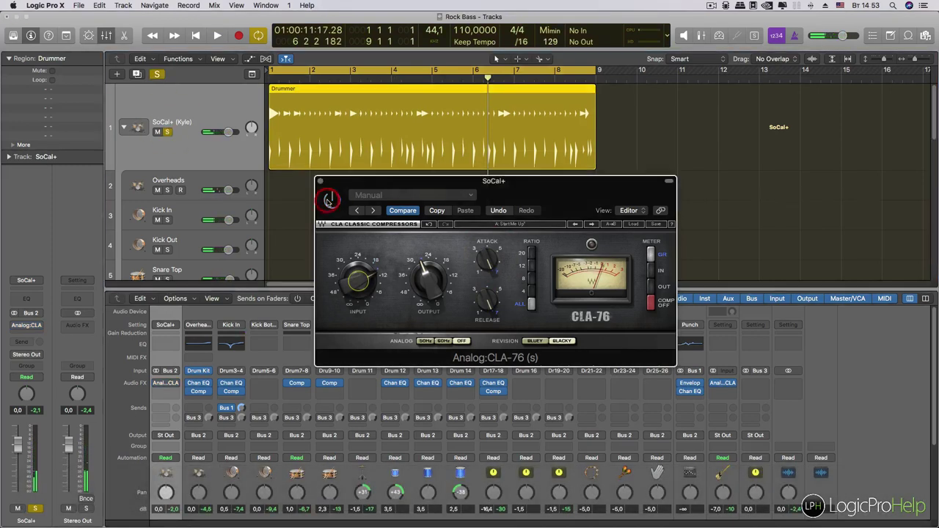
key(space)
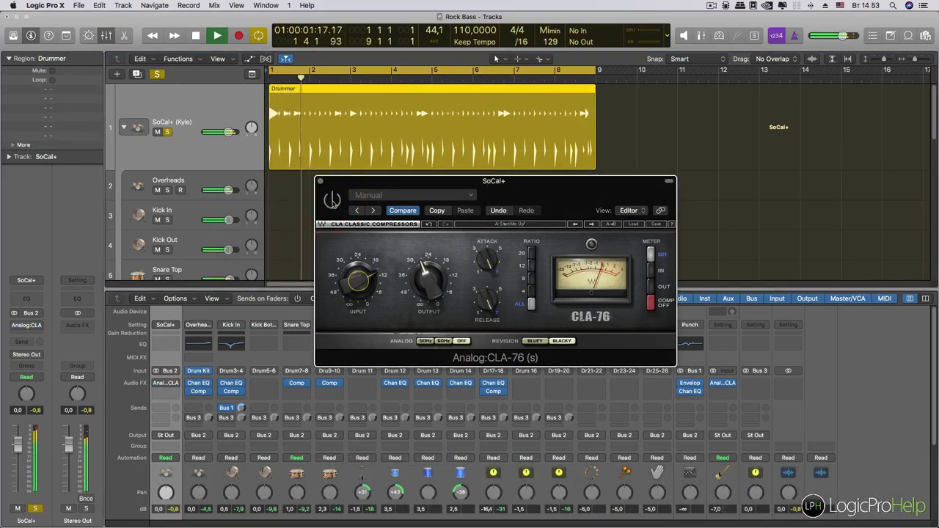
key(space)
click(332, 200)
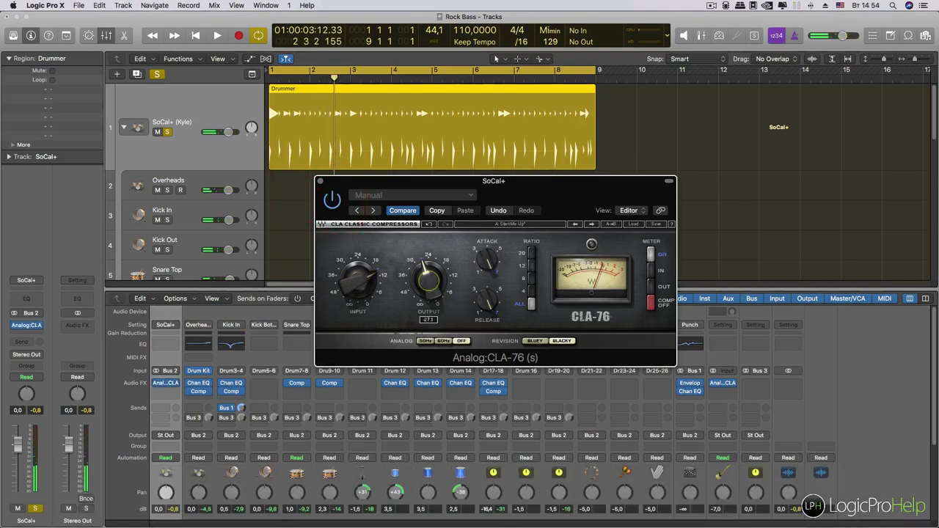
Play the soloed drums through the CLA-76, set its input to about -15, stop playback and close the plug-in window.
key(space)
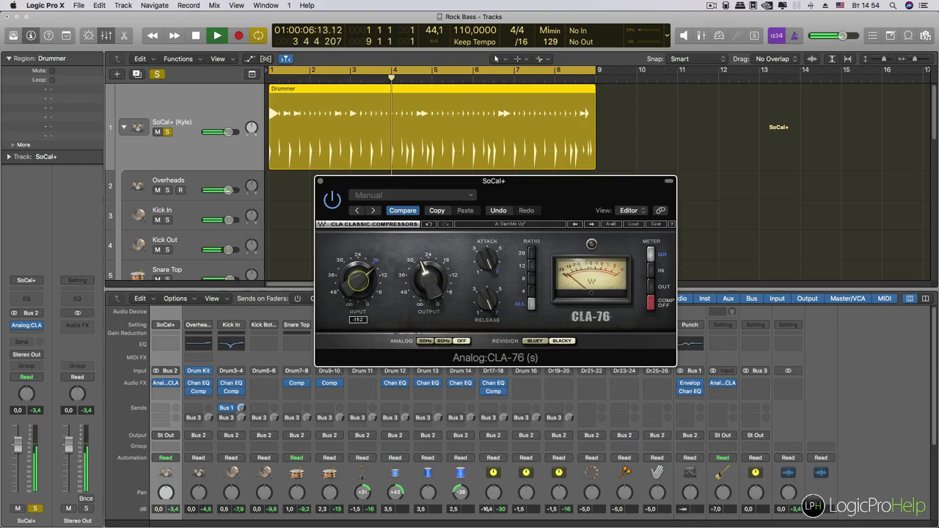
key(space)
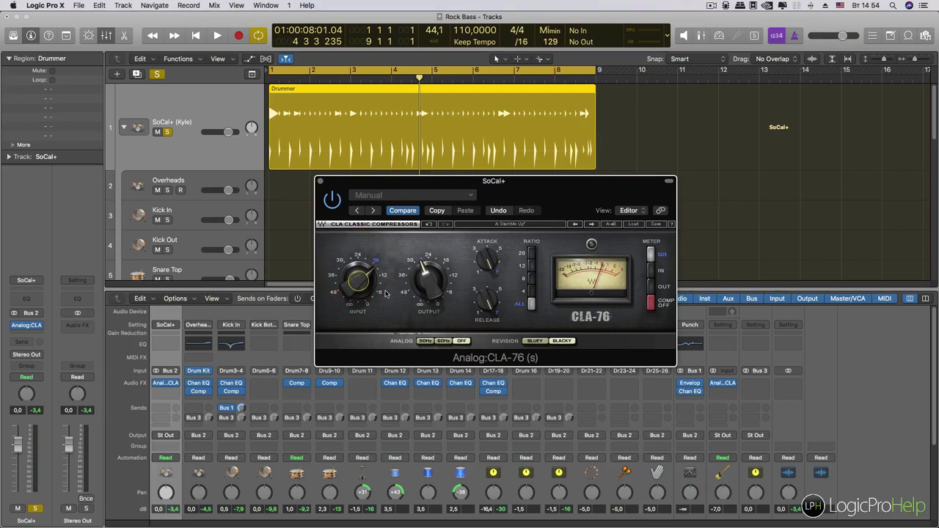
key(Return)
key(space)
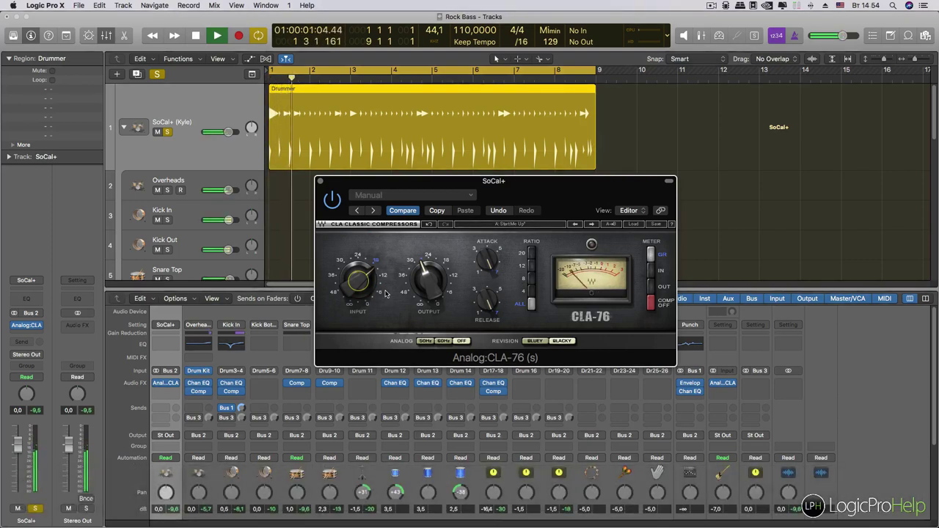
mouse_move(352, 290)
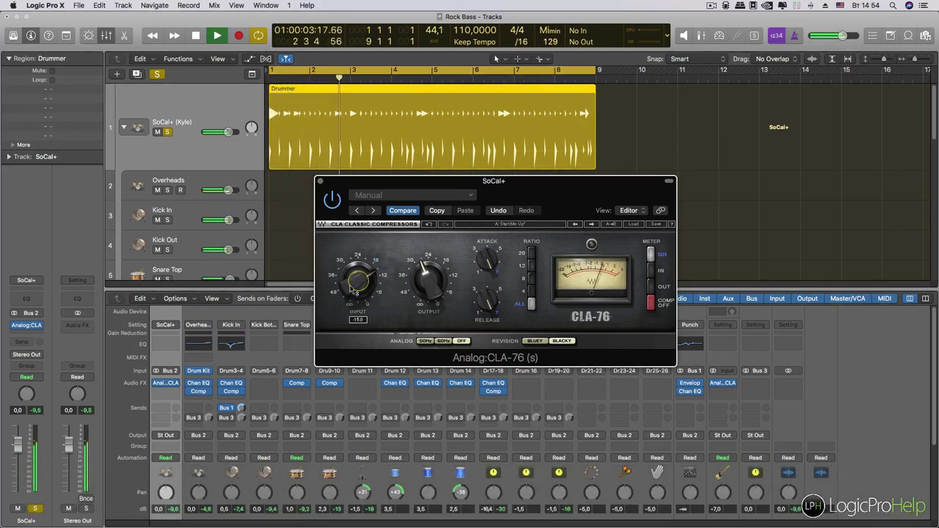
key(space)
click(323, 183)
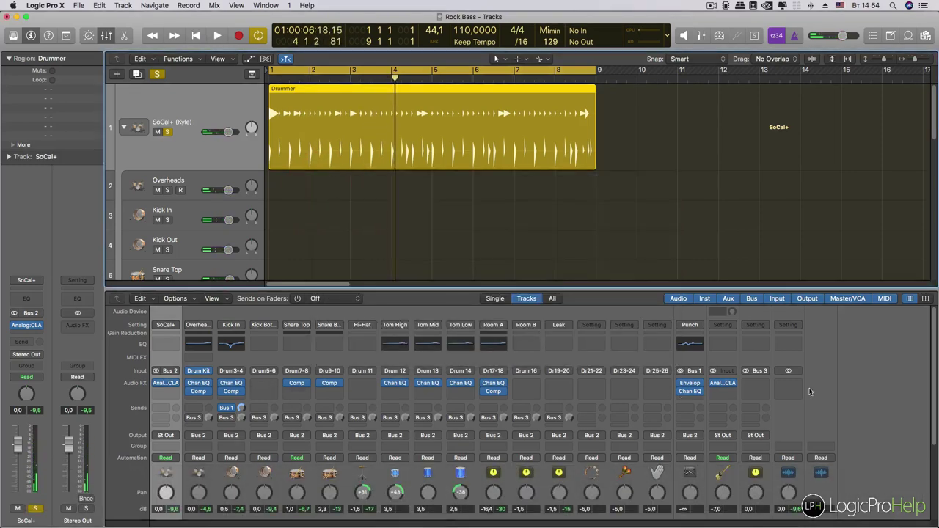
Move the CLA-76 insert from the SoCal+ channel to the COMP aux channel.
scroll(810, 391, down, 3)
scroll(744, 415, up, 3)
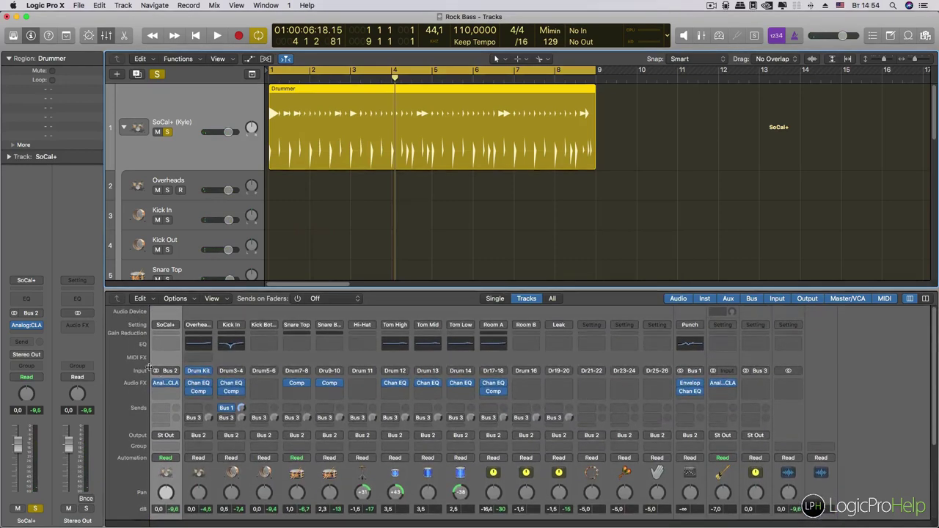
drag(167, 383, 748, 382)
Select the drum channels from Overheads through Hand Claps and activate their Bus 3 sends together, ending with only COMP selected.
scroll(203, 517, down, 3)
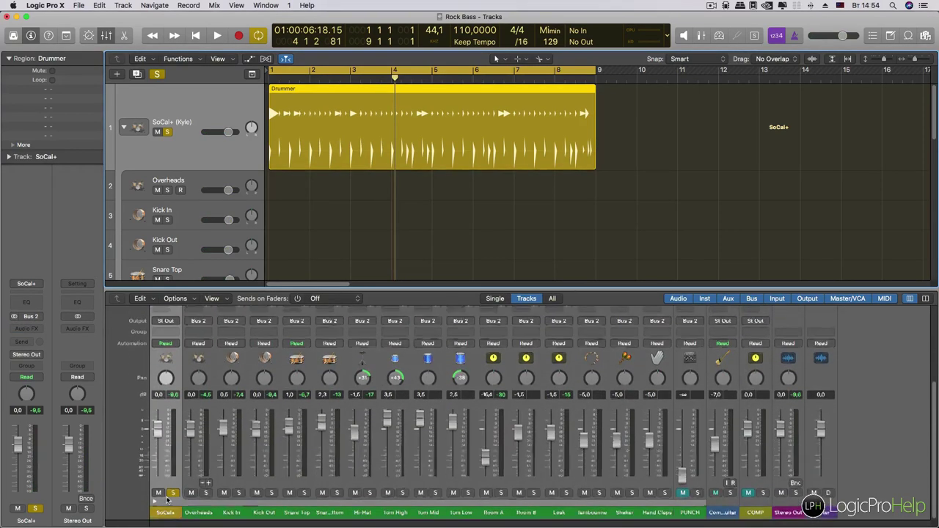
click(200, 514)
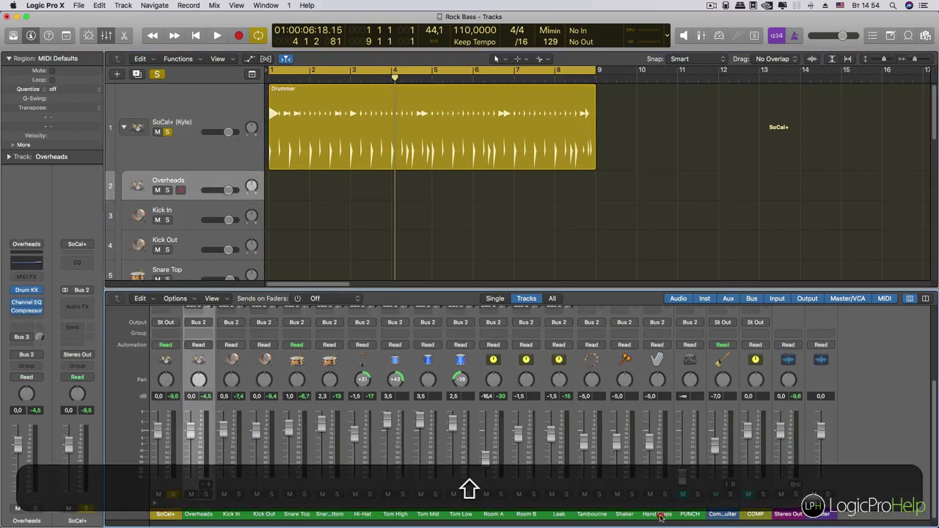
shift+click(660, 517)
scroll(455, 381, up, 3)
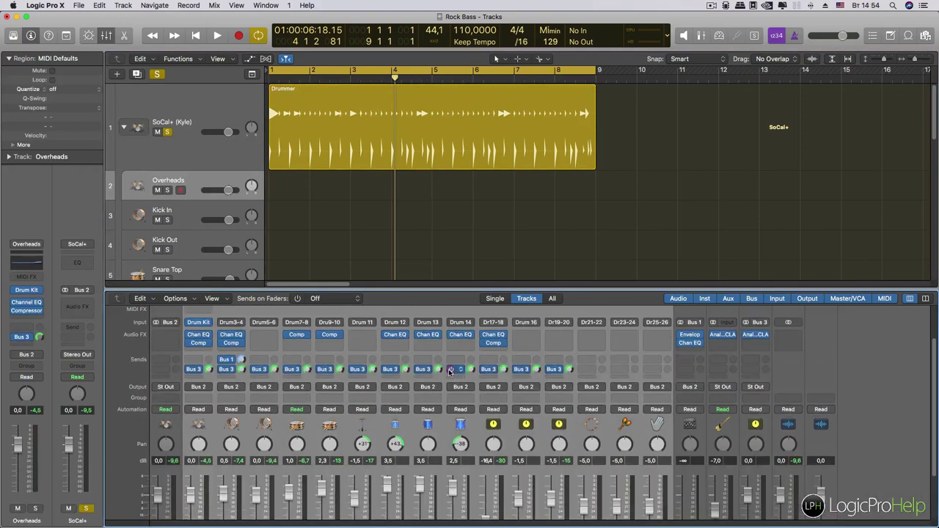
scroll(451, 371, down, 3)
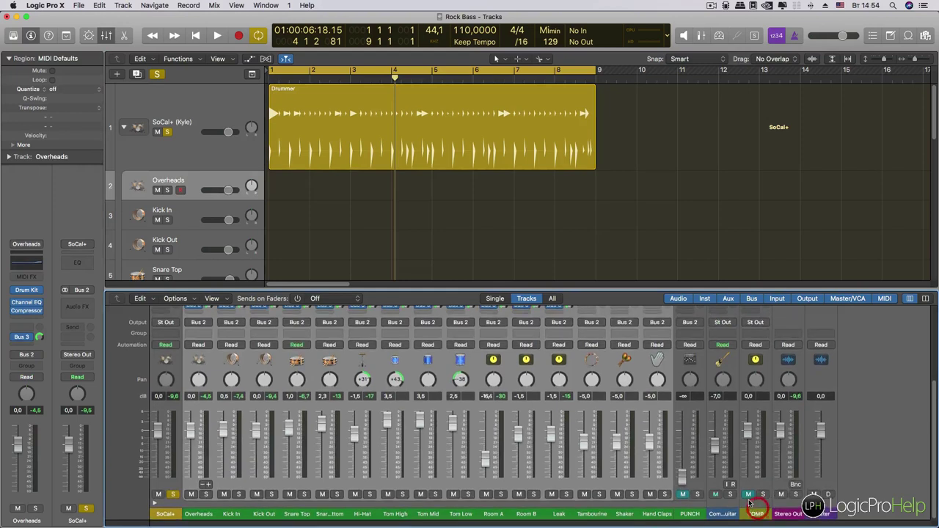
click(750, 506)
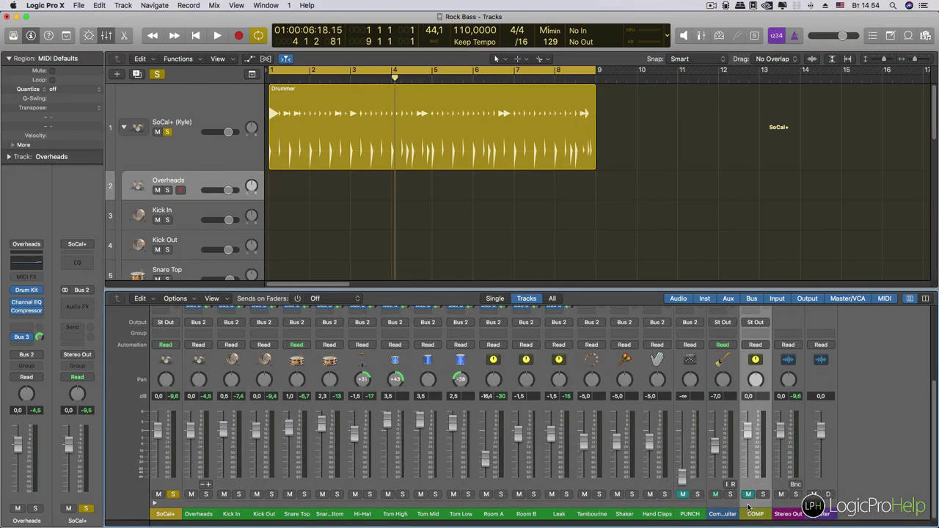
Collapse the SoCal+ drum stack and turn off its solo, keeping the bass guitar track muted.
click(124, 126)
click(167, 132)
click(157, 187)
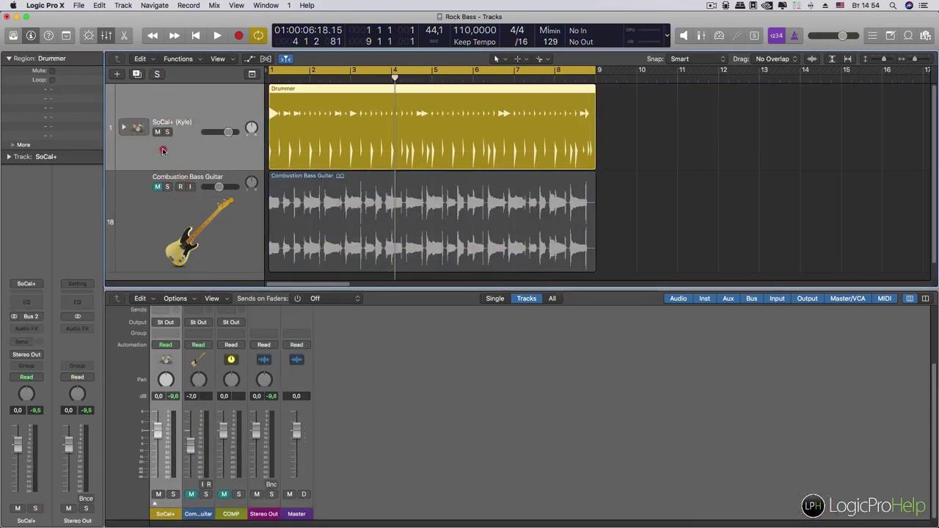
Play the loop, unmute COMP, and set the SoCal+ fader to -3.0 dB and the COMP fader to about -6 dB.
key(space)
click(224, 493)
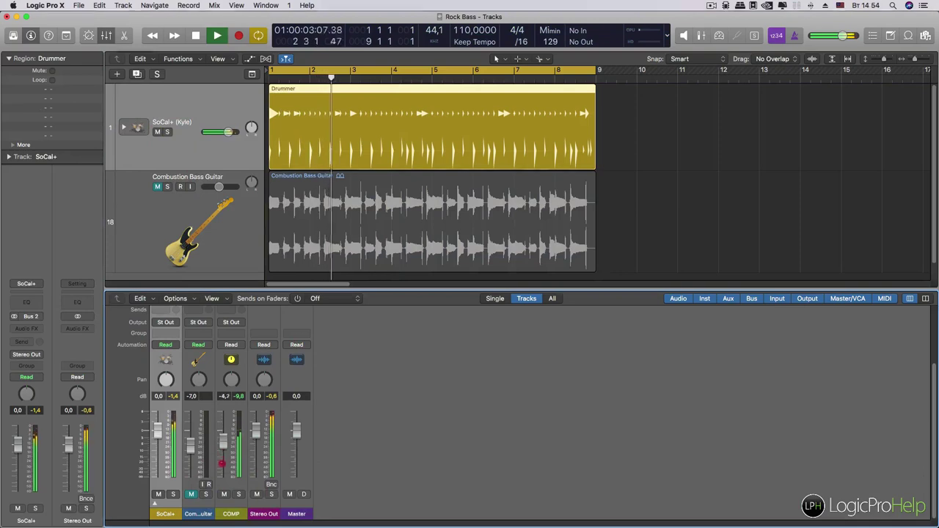
click(224, 494)
drag(156, 438, 156, 452)
drag(224, 474, 224, 426)
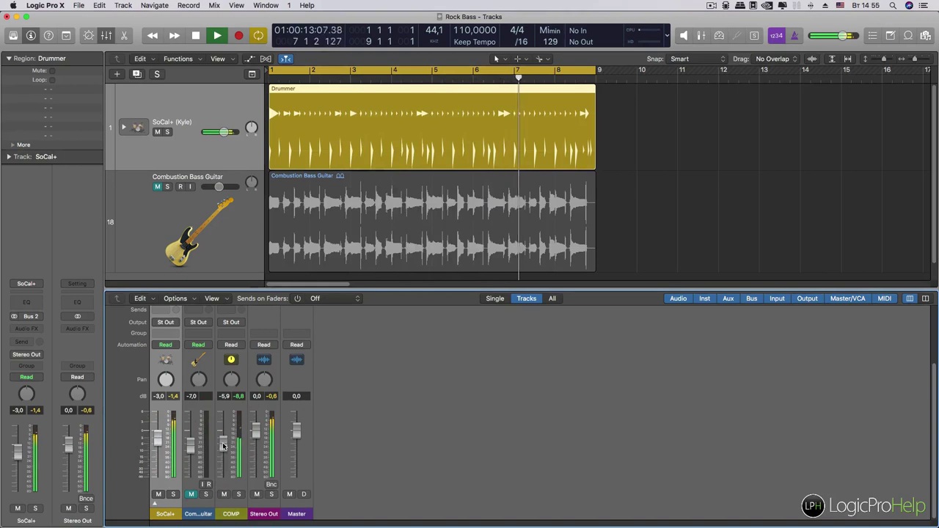
Set the COMP fader to -5.0 dB during playback, mute COMP to compare the dry drums, and stop playback.
click(154, 504)
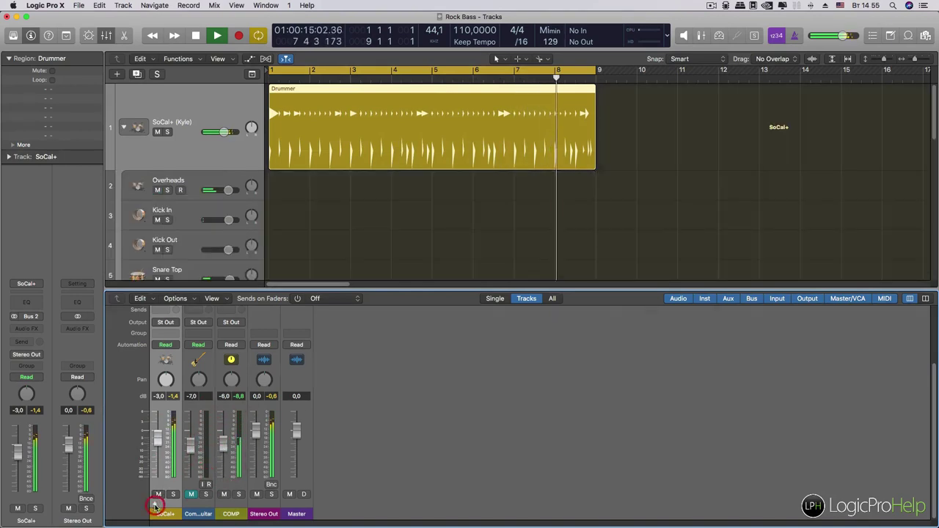
click(154, 504)
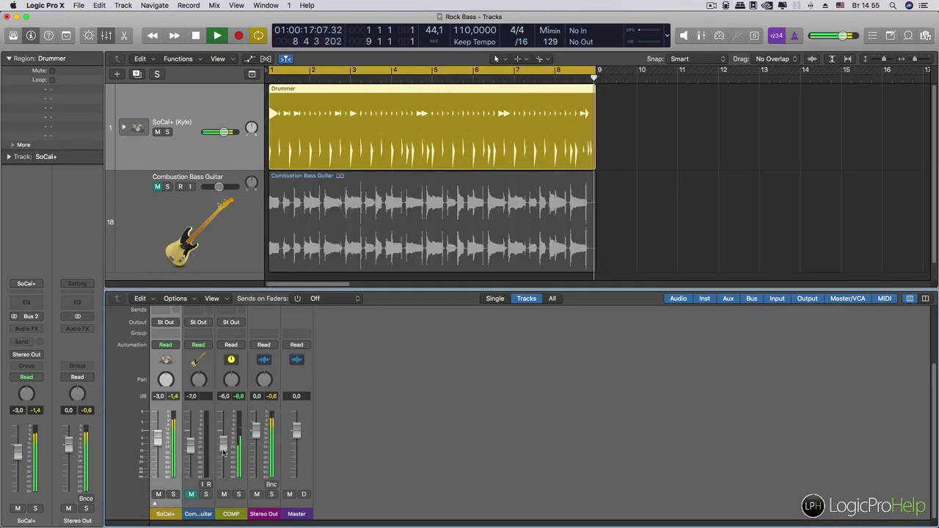
drag(224, 449, 226, 446)
scroll(226, 447, up, 4)
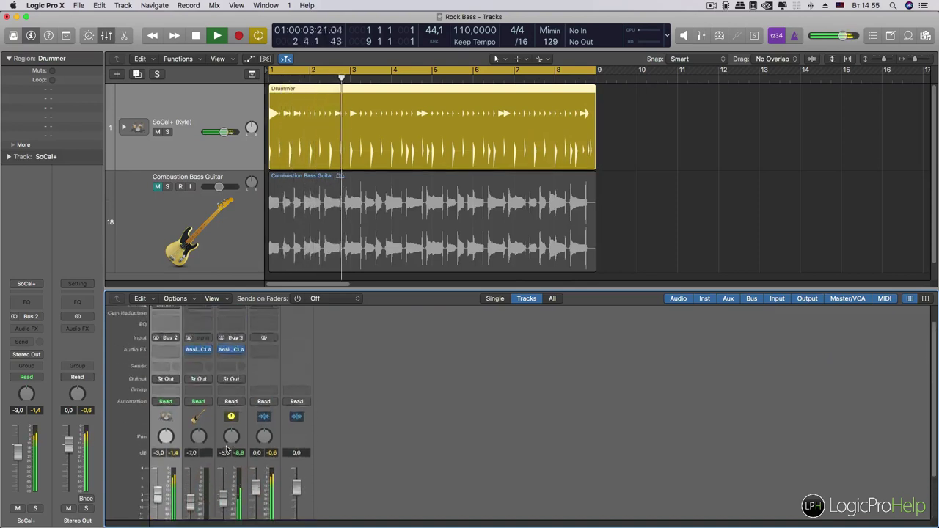
scroll(227, 449, down, 4)
click(223, 495)
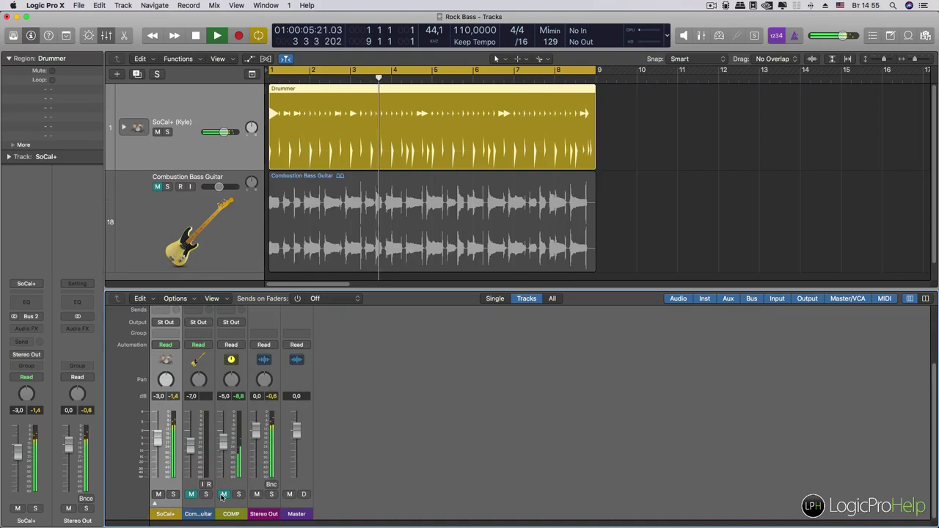
key(space)
Open the CLA-76 on COMP, move its window clear of the mixer, and briefly expand the drum stack to review its channels.
scroll(229, 411, up, 2)
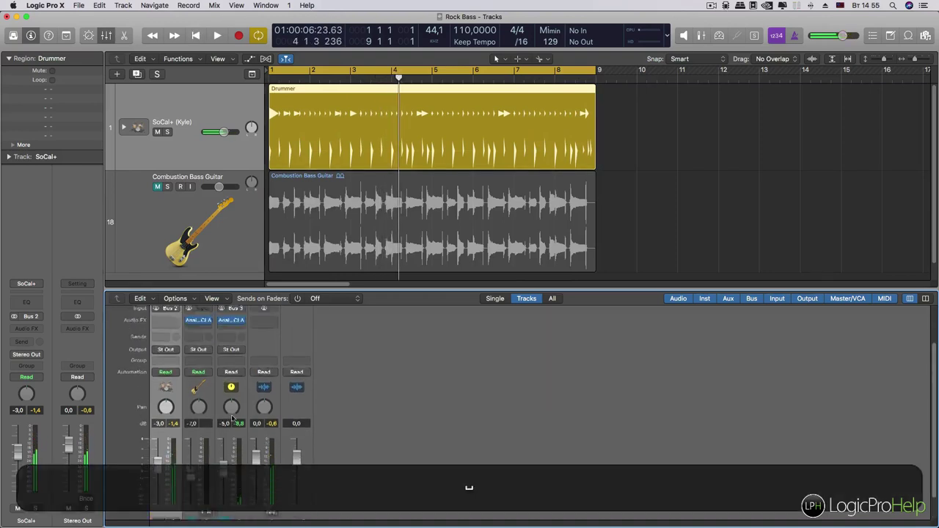
click(229, 336)
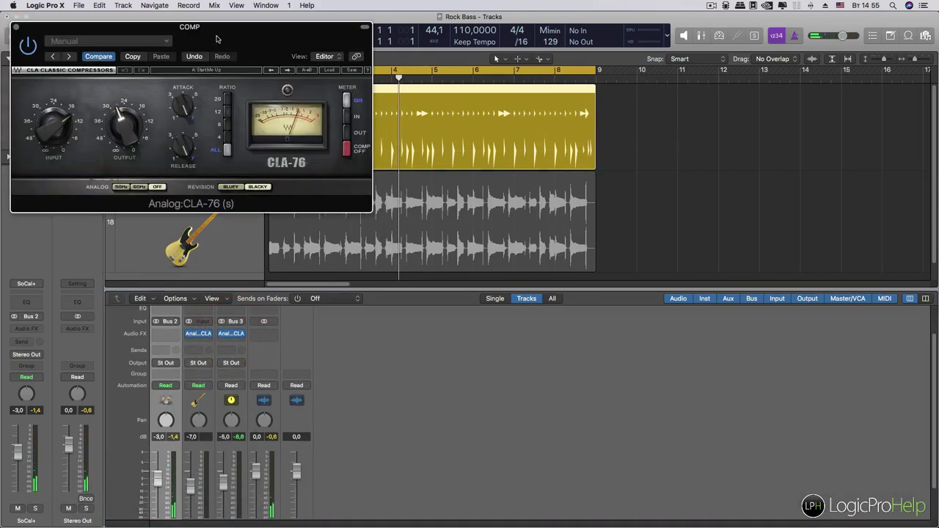
drag(218, 32, 634, 89)
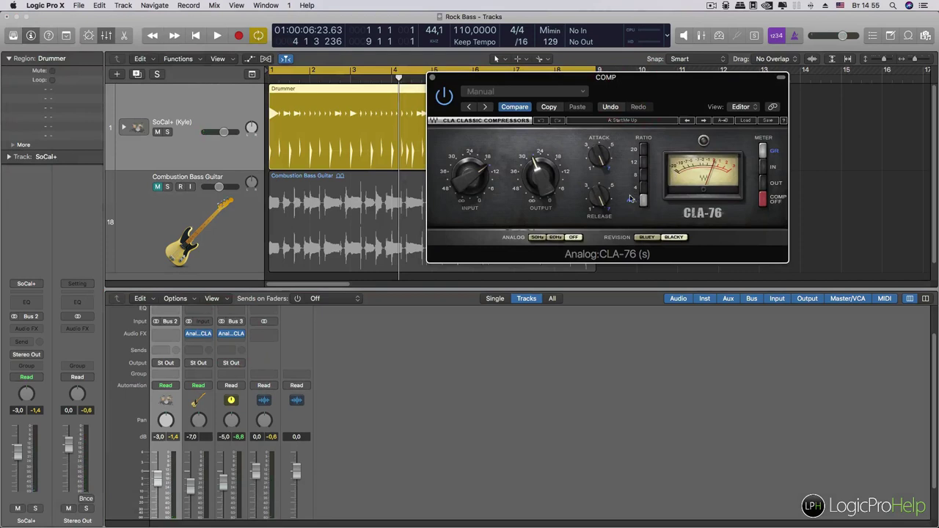
scroll(226, 380, up, 1)
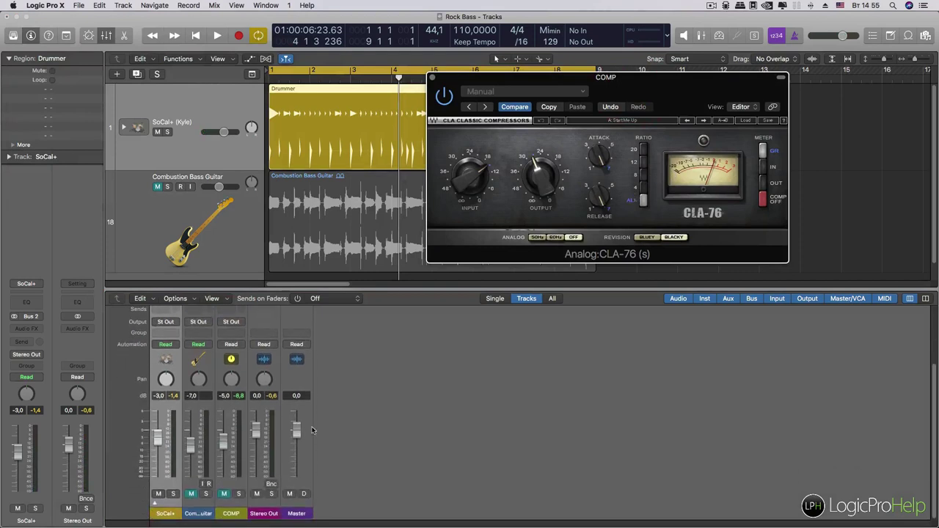
scroll(169, 455, down, 5)
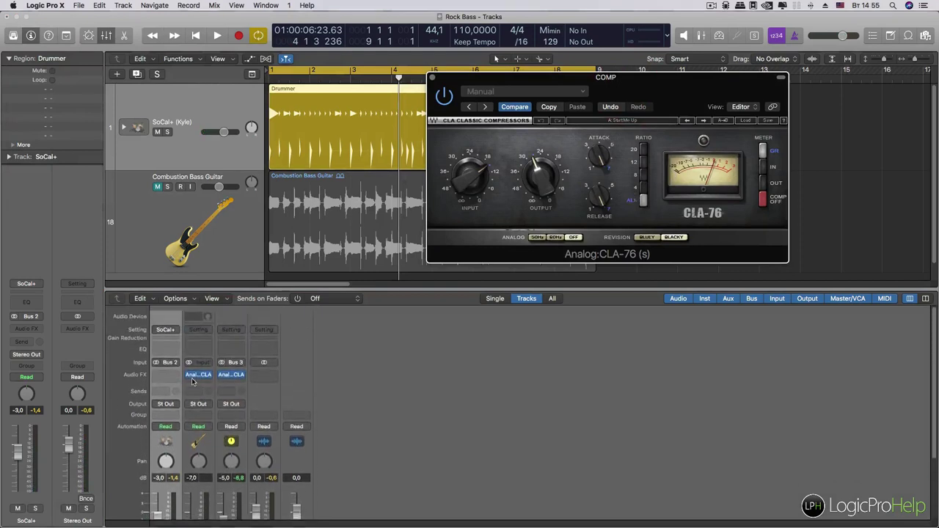
click(152, 506)
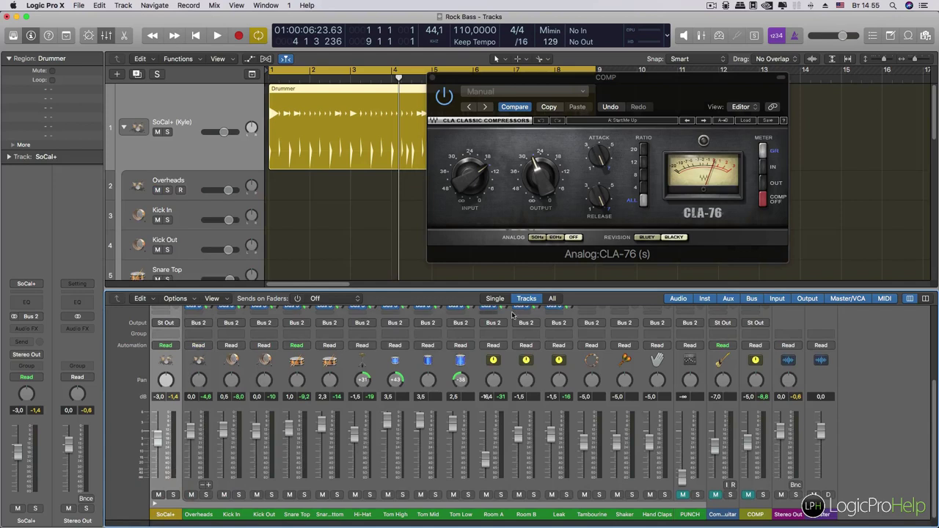
click(155, 505)
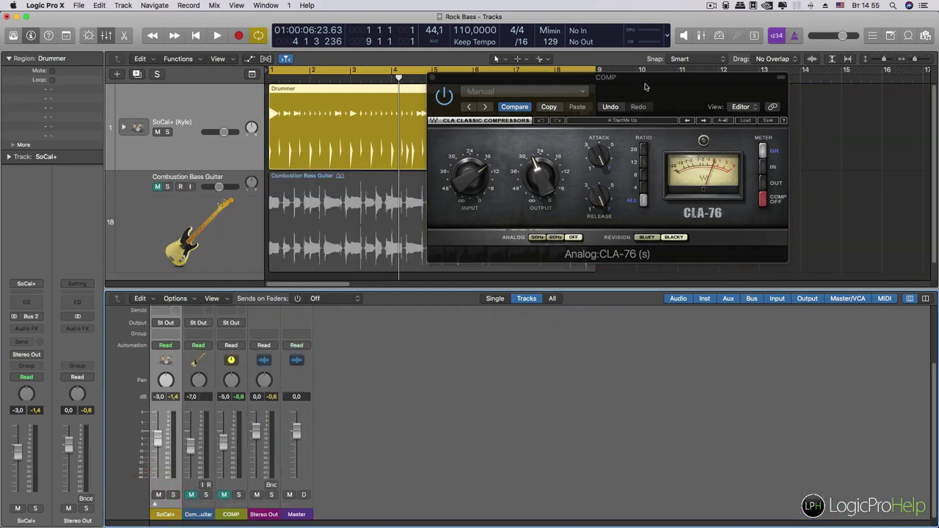
Reposition the COMP compressor window above the mixer and unmute the COMP channel.
drag(646, 87, 562, 118)
click(596, 124)
click(224, 495)
drag(566, 126, 612, 127)
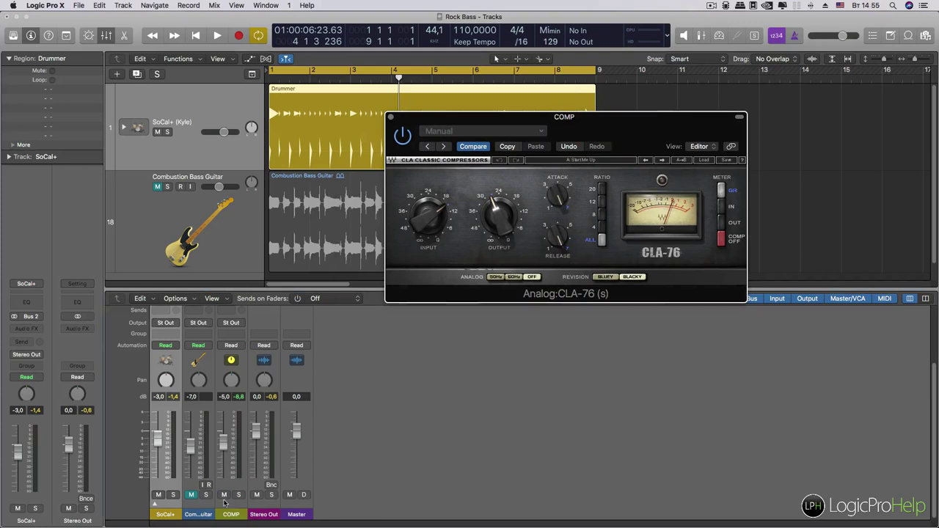
Pull the COMP fader fully down, play the drums while blending it up to about -4 dB, and stop playback.
drag(224, 440, 223, 477)
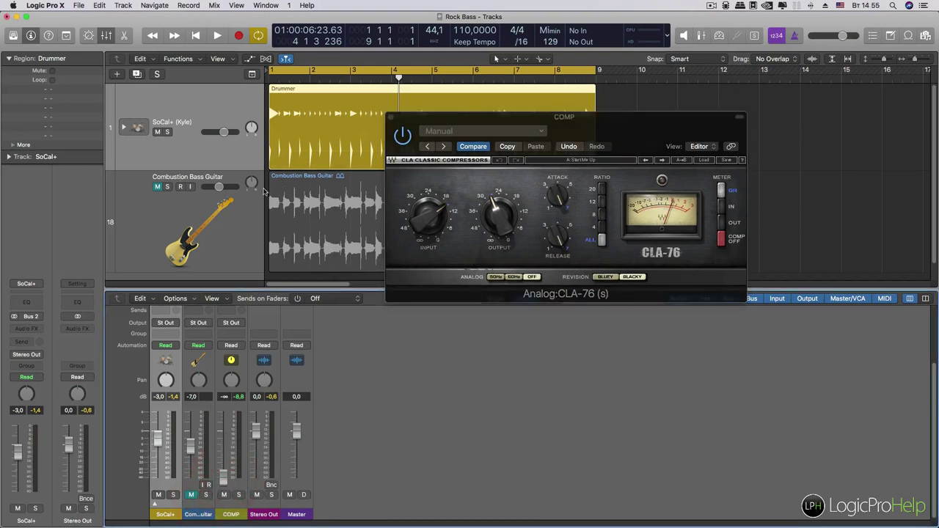
key(space)
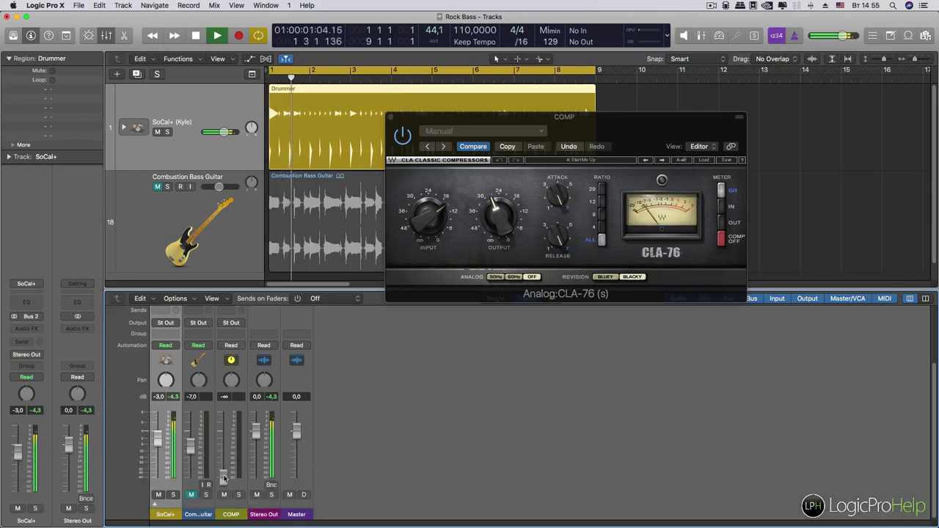
drag(224, 477, 224, 440)
key(space)
Play the loop with the bass guitar unmuted, lower COMP to about -10 dB, and toggle its mute to compare.
key(space)
click(192, 496)
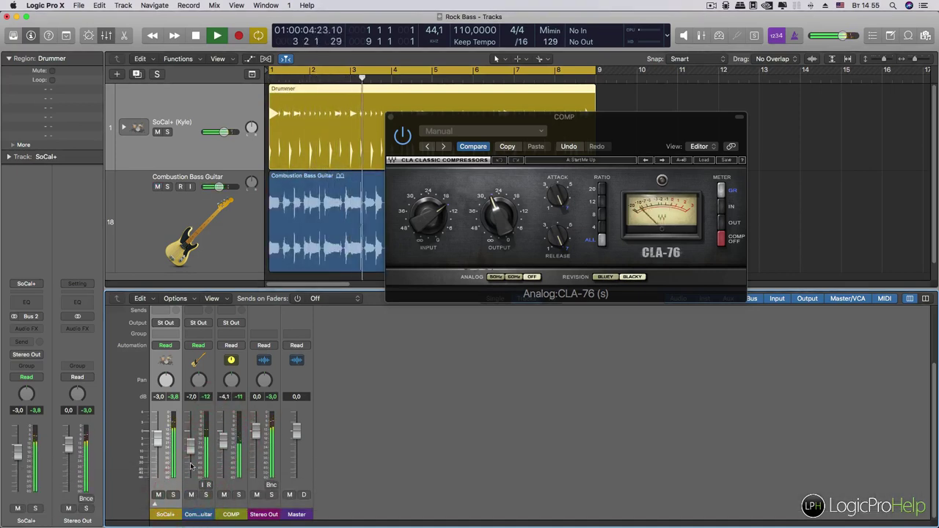
drag(220, 458, 222, 461)
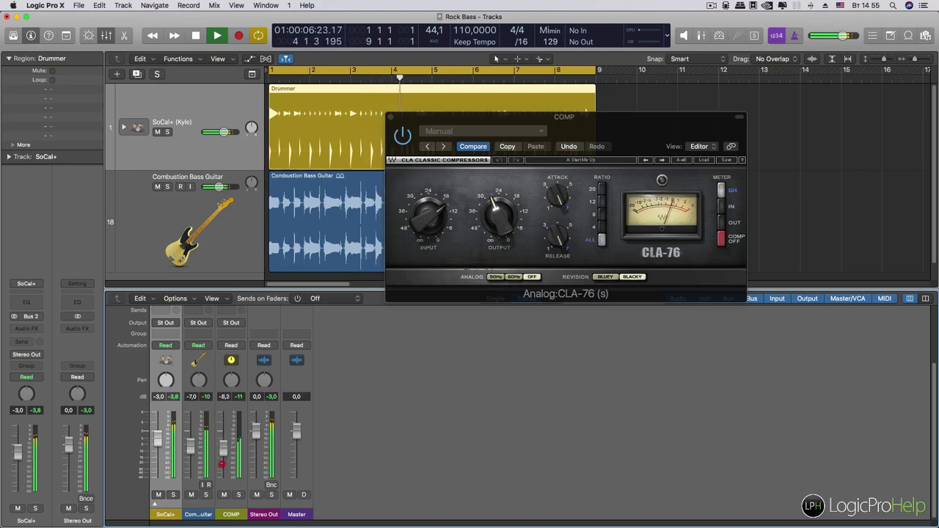
click(223, 495)
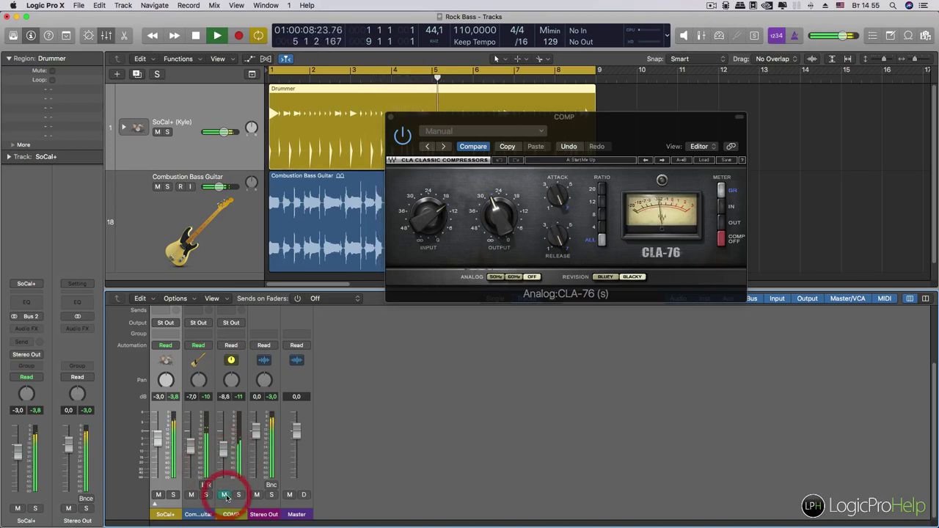
click(225, 495)
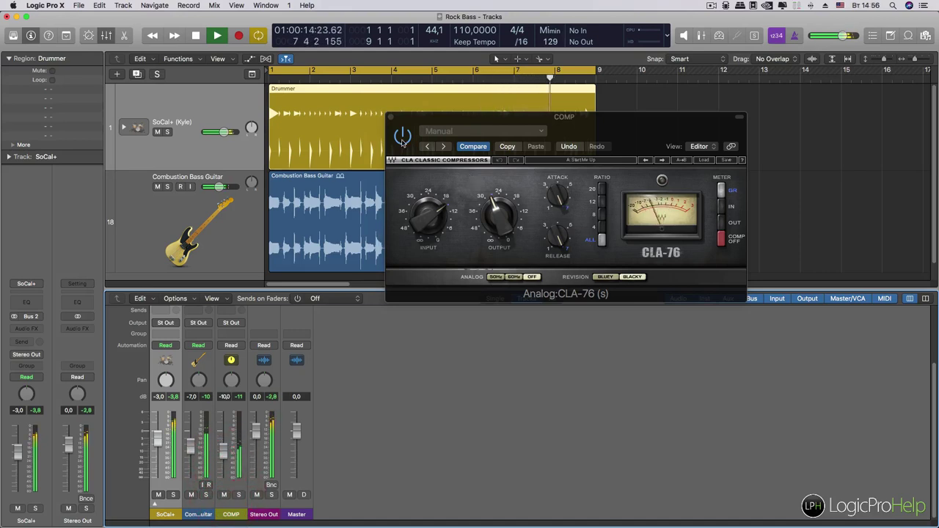
Close the COMP compressor window, stop playback, and hide the mixer.
click(391, 117)
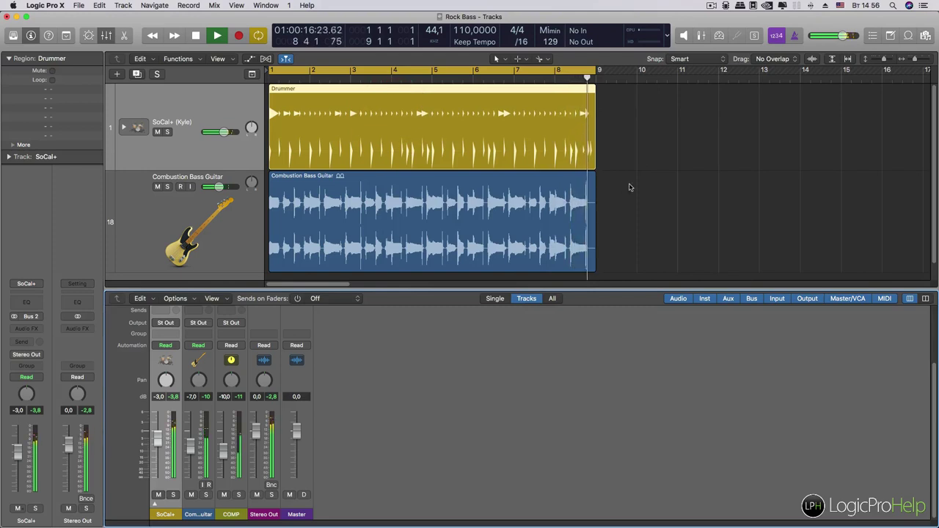
key(space)
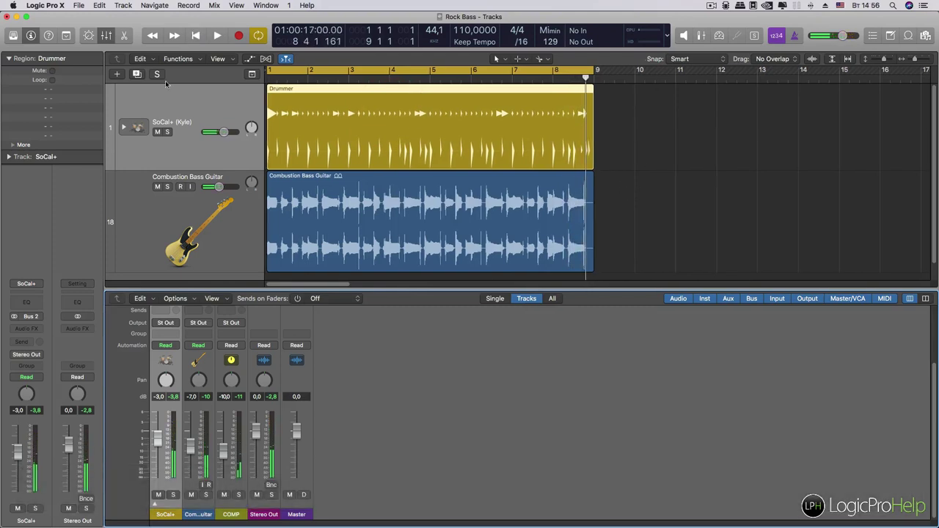
click(106, 36)
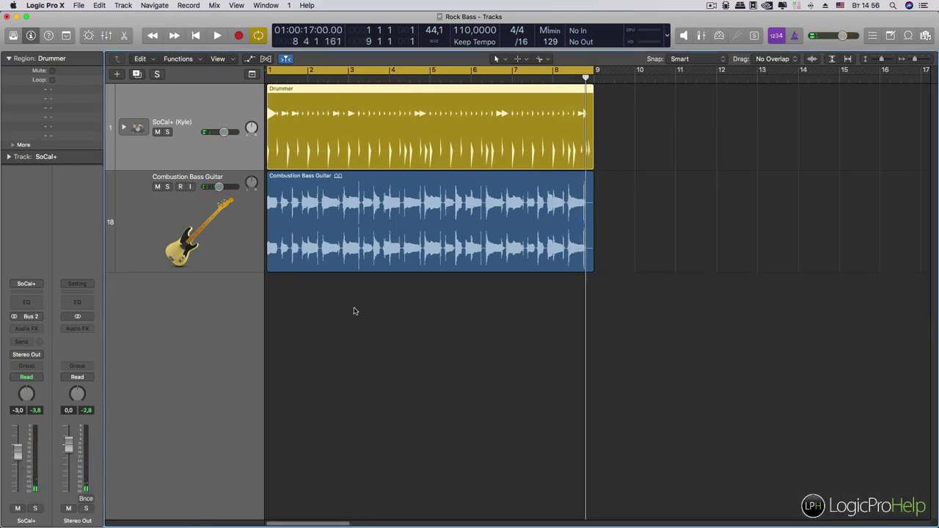
Select the Combustion Bass Guitar track, open its CLA-76, and position the compressor window below the track regions.
click(253, 269)
click(27, 326)
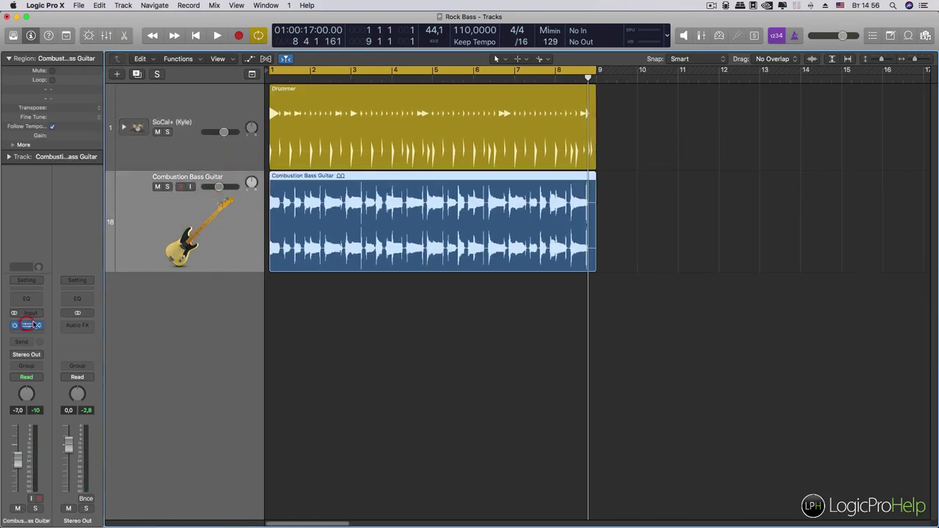
drag(528, 298, 549, 237)
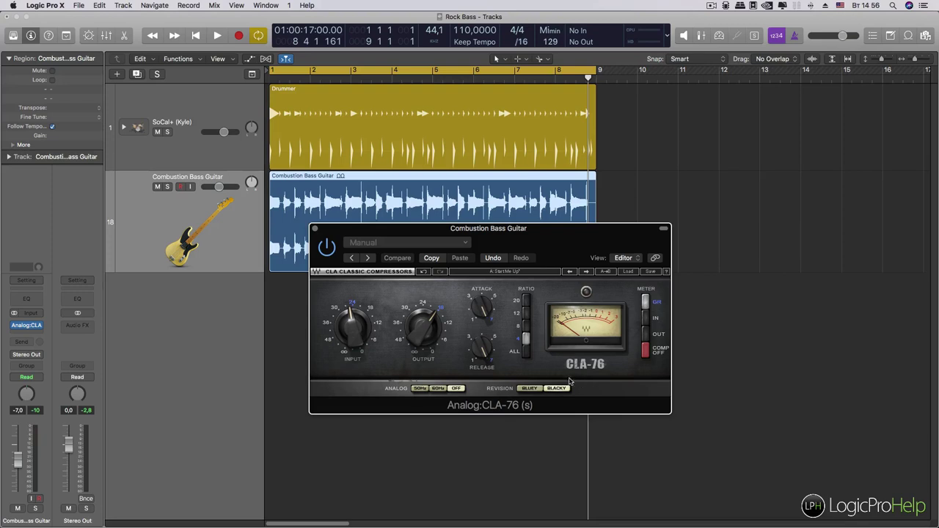
drag(381, 233, 333, 286)
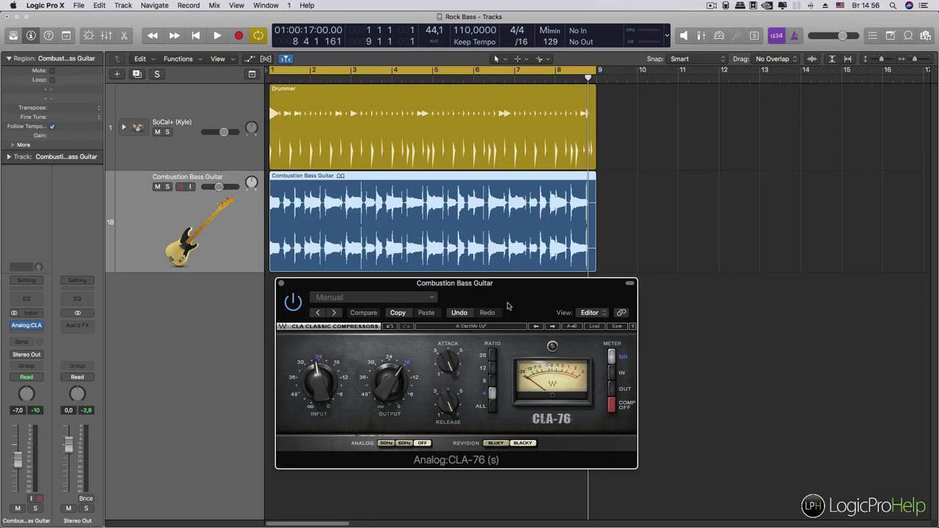
drag(510, 294, 513, 294)
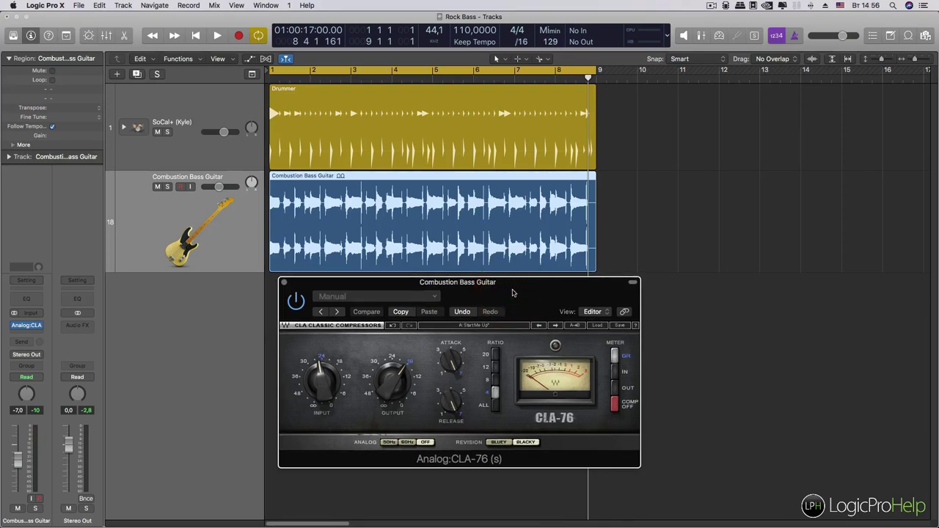